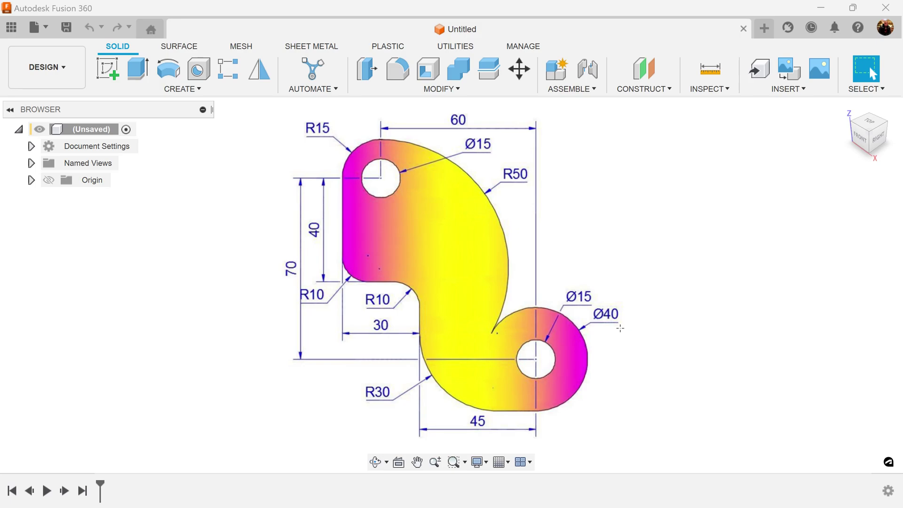
- Switch to the top view and start a new sketch on the XY plane
click(872, 144)
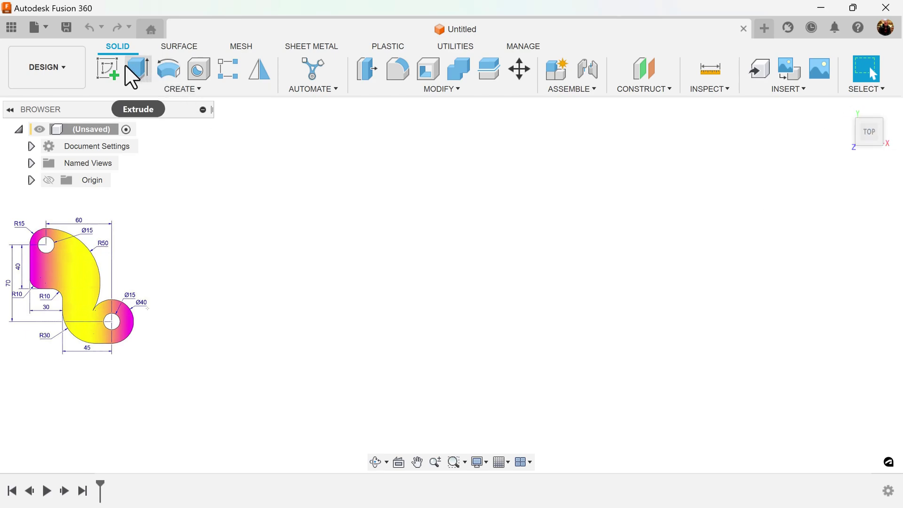
click(108, 70)
click(494, 264)
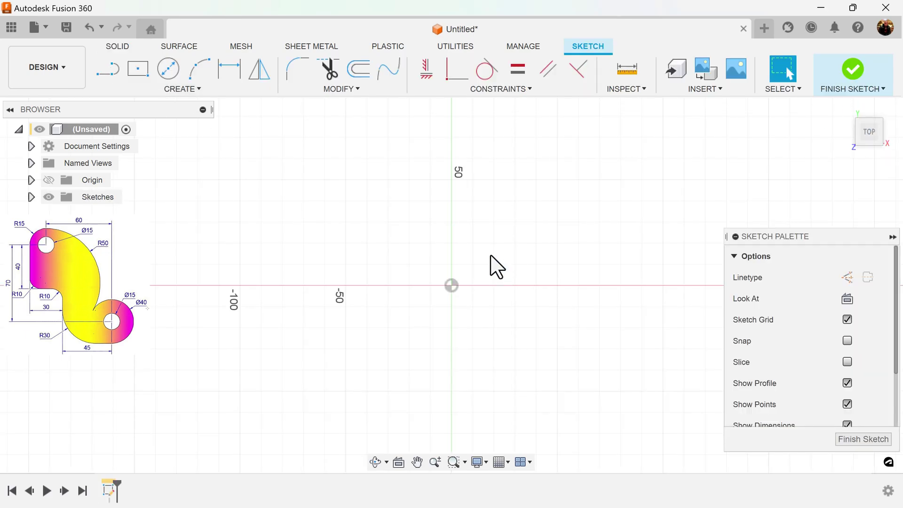
middle_drag(583, 340, 505, 317)
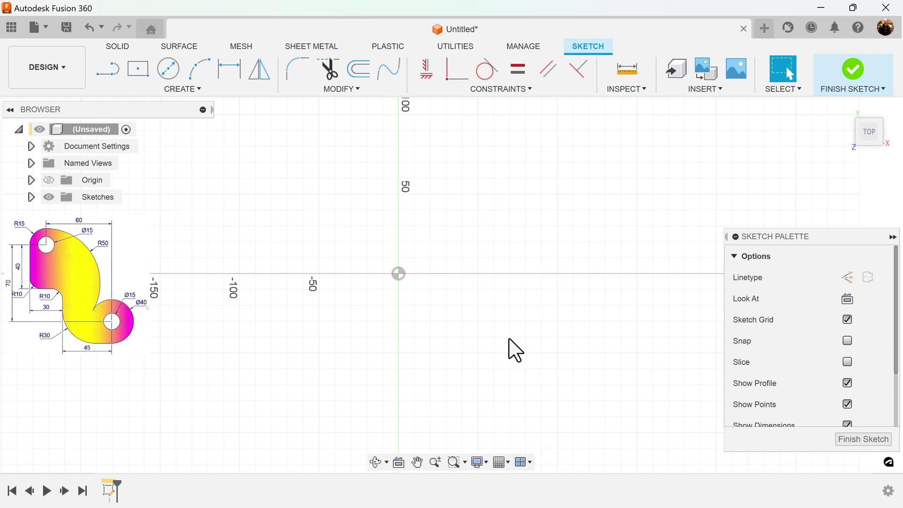
- Draw two small centre-diameter circles, one upper and one lower
click(169, 71)
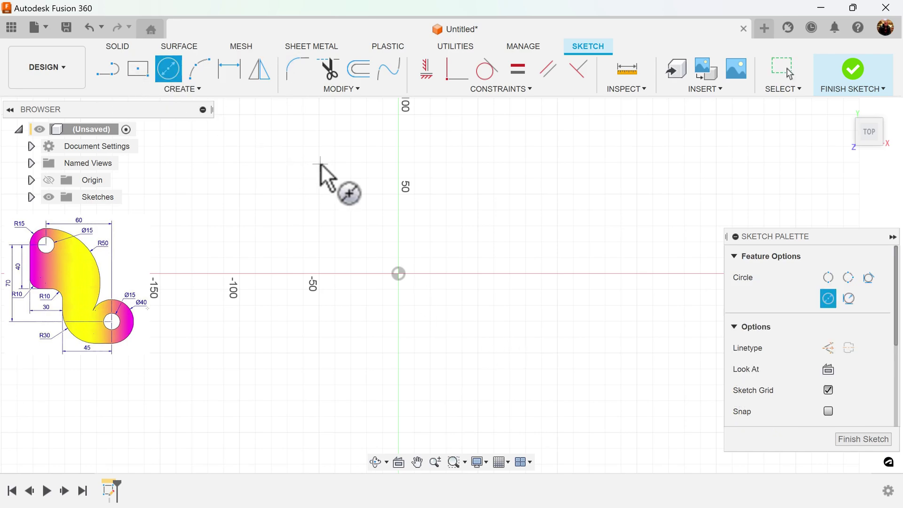
click(309, 172)
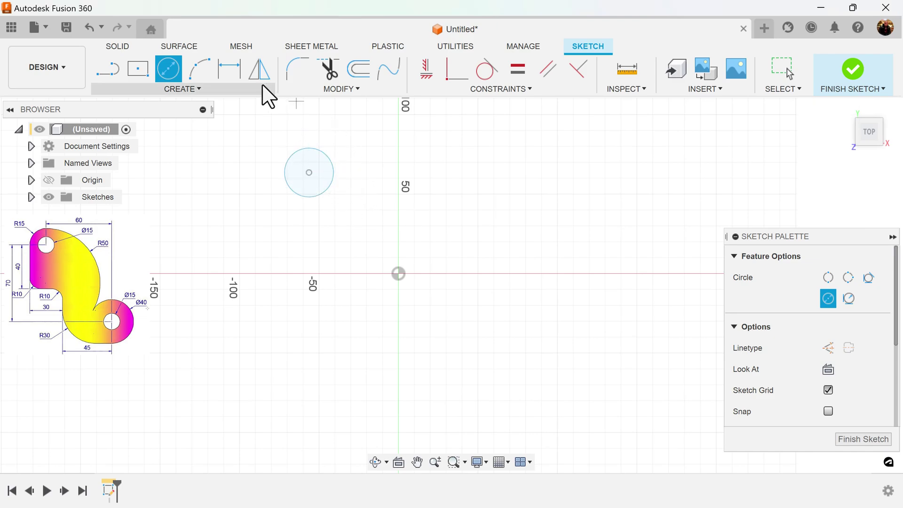
click(491, 353)
click(517, 376)
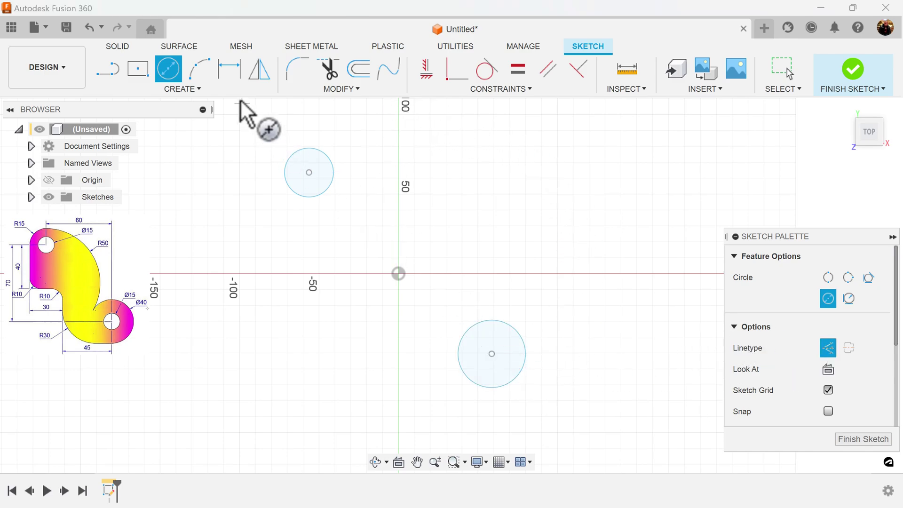
- Draw a larger concentric construction circle around each small circle
click(309, 173)
click(343, 214)
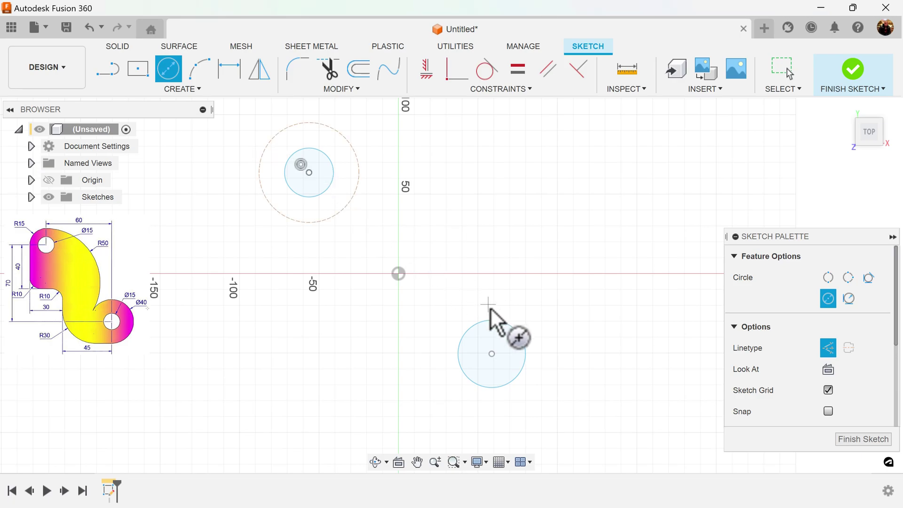
click(491, 354)
click(553, 384)
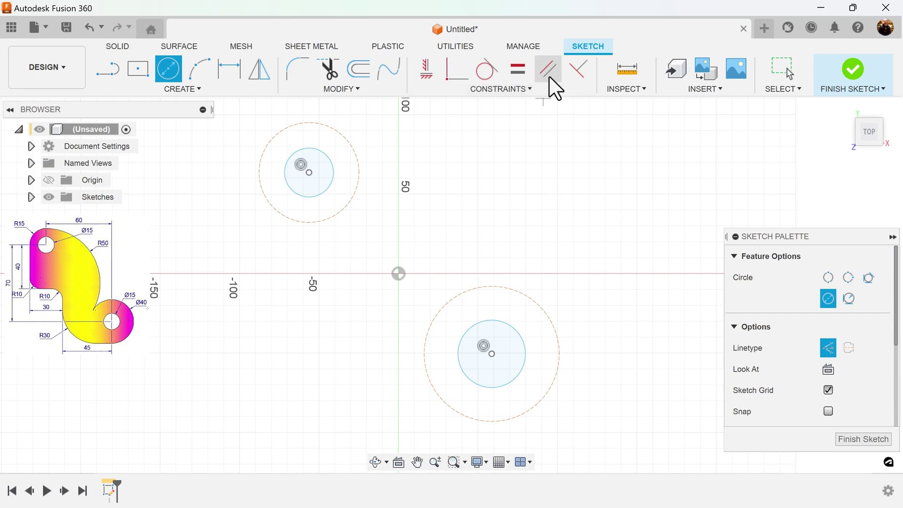
- Make the two small circles equal in size
click(520, 68)
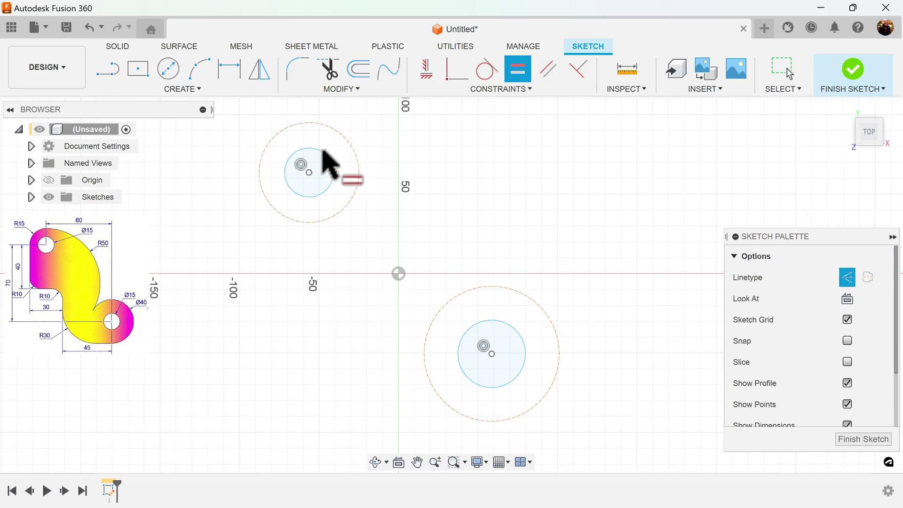
click(333, 171)
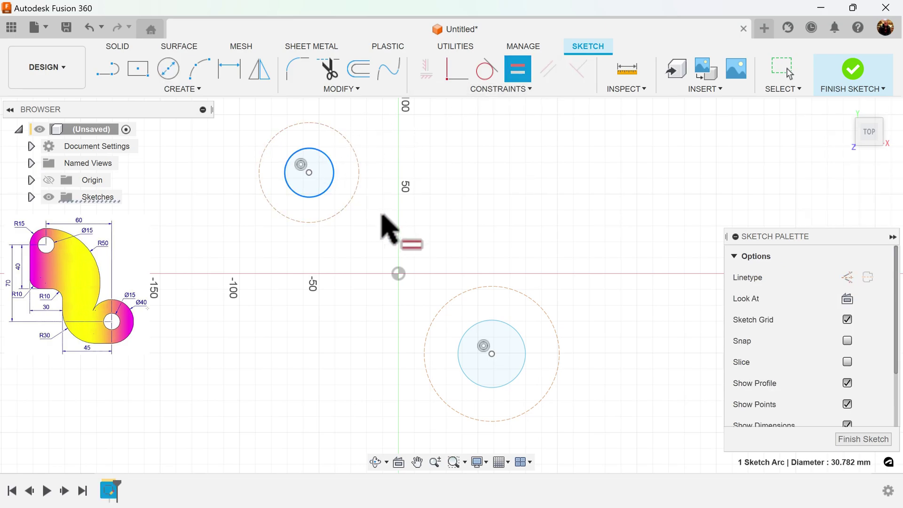
click(488, 335)
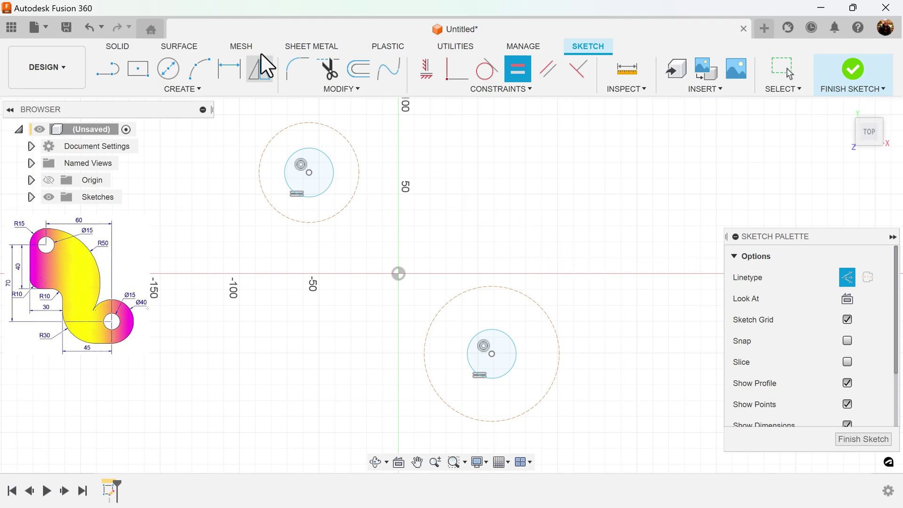
- Dimension the lower small circle to Ø15 and its dashed circle to Ø40
click(224, 66)
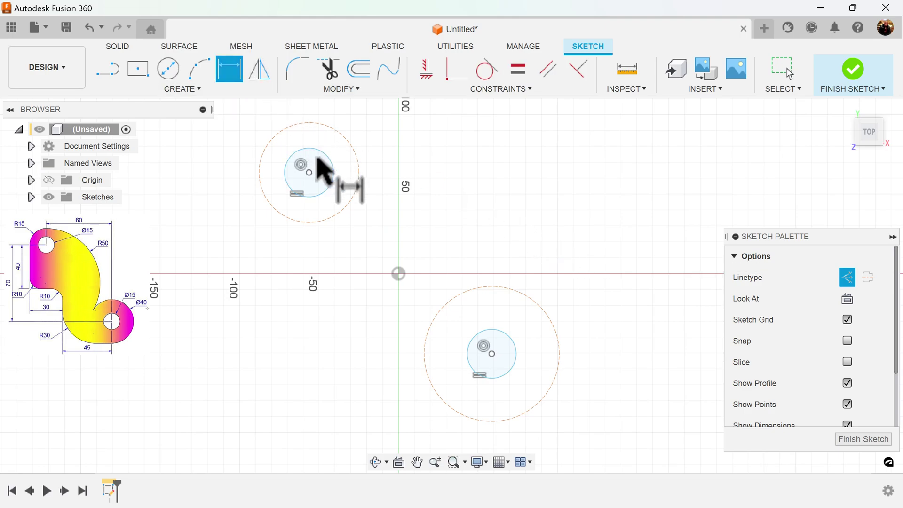
click(514, 347)
click(542, 356)
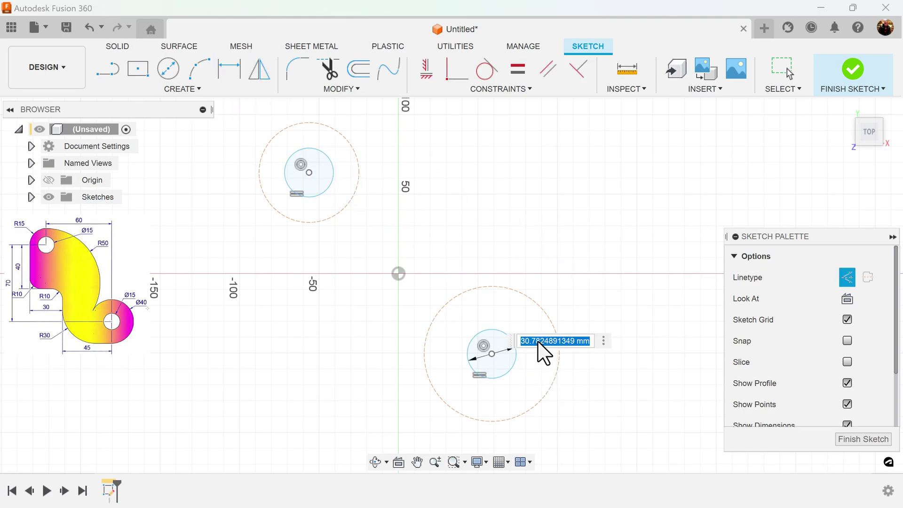
key(Return)
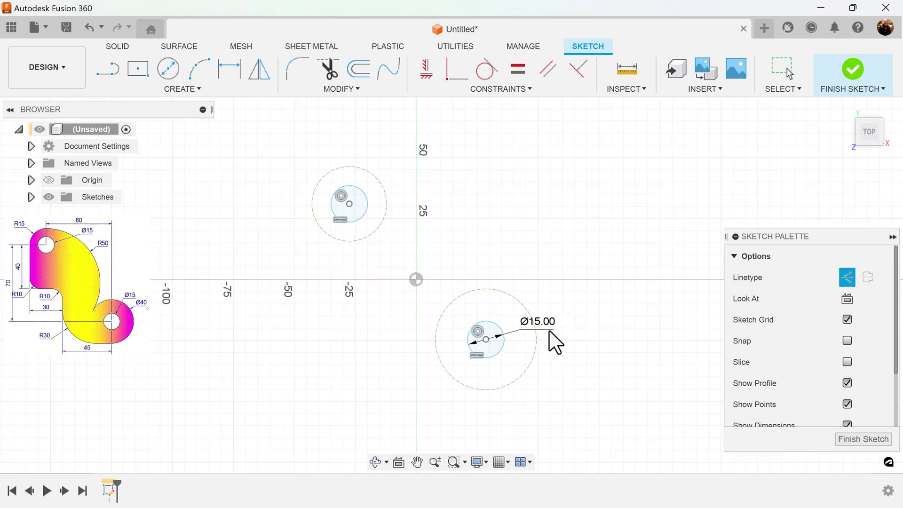
click(581, 312)
click(608, 295)
key(Return)
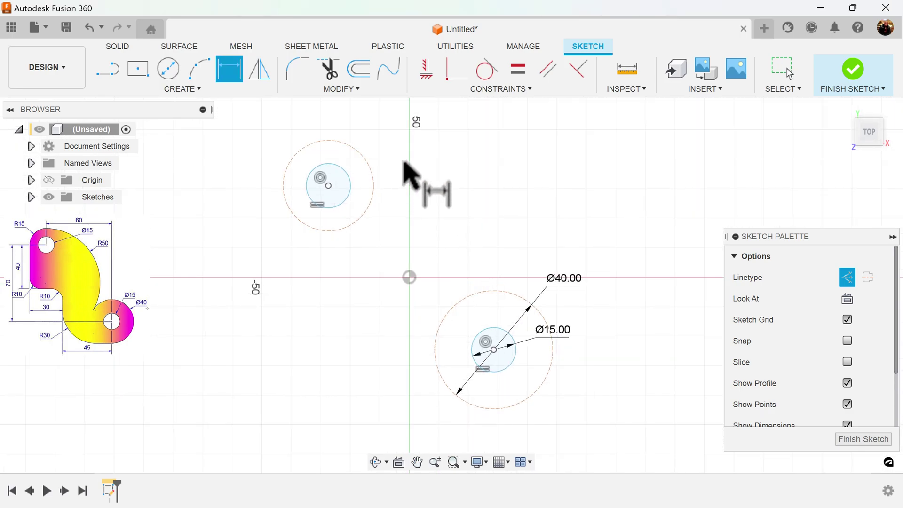
- Dimension the upper dashed circle by radius as R15
middle_drag(415, 188, 439, 262)
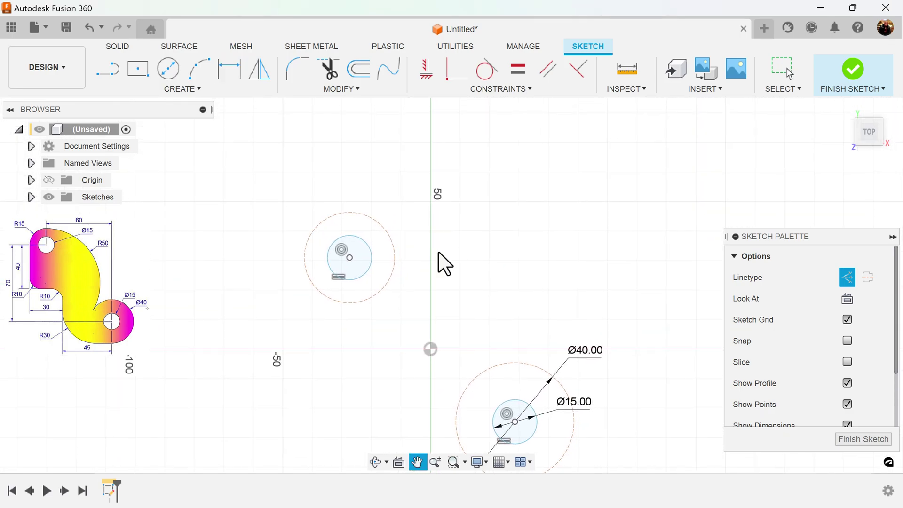
click(337, 213)
right_click(352, 188)
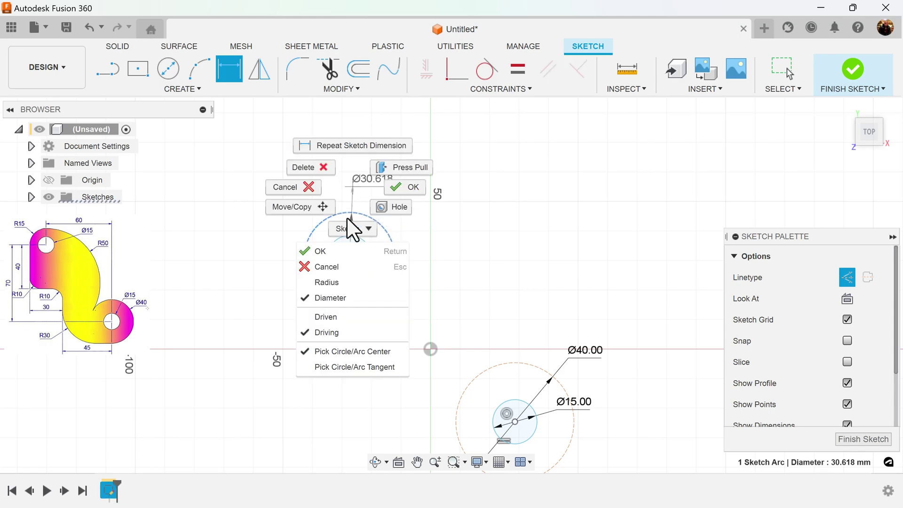
click(338, 282)
click(355, 196)
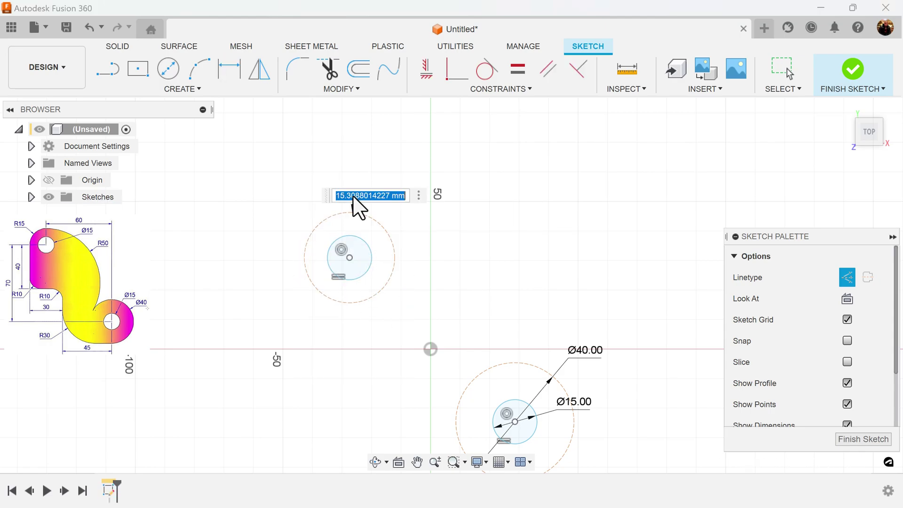
text(15)
key(Return)
scroll(418, 282, down, 1)
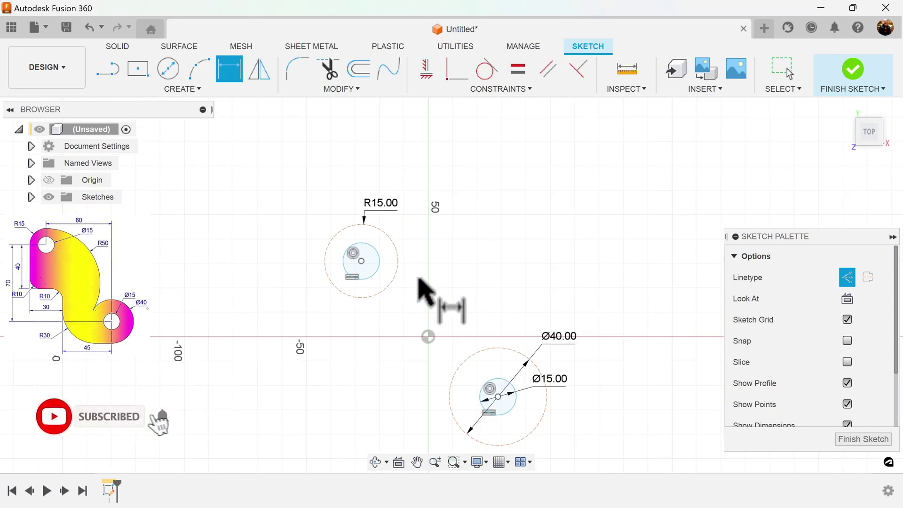
mouse_move(418, 282)
middle_down()
mouse_move(458, 264)
mouse_move(427, 253)
middle_up()
click(108, 70)
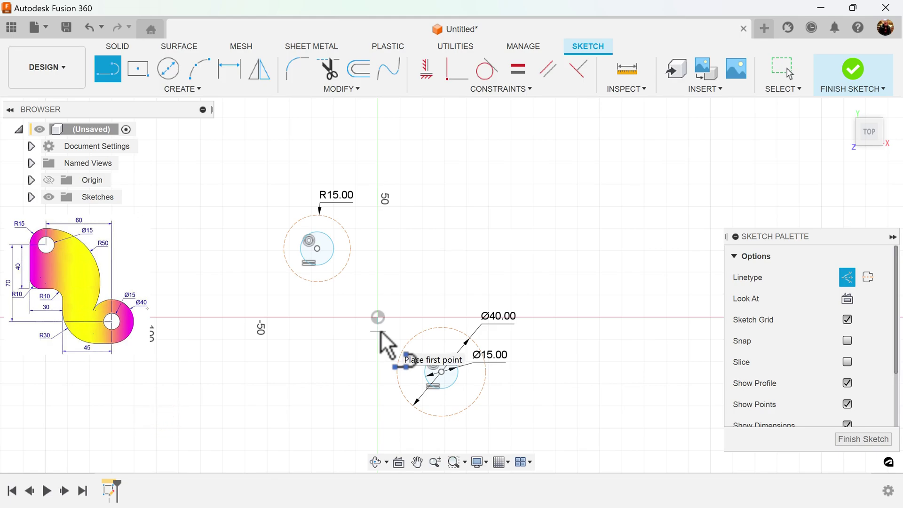
- Draw a 70 mm vertical line up from the lower circle's centre at the origin
click(378, 317)
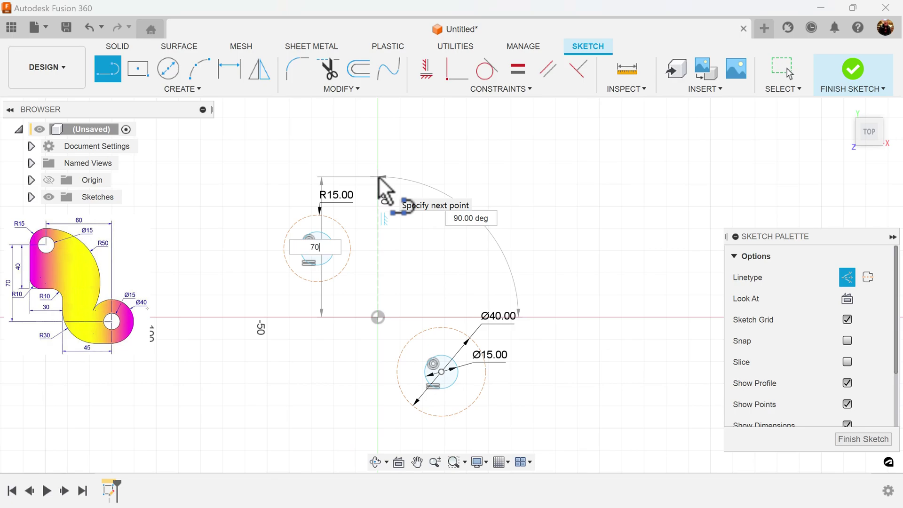
key(Return)
key(Escape)
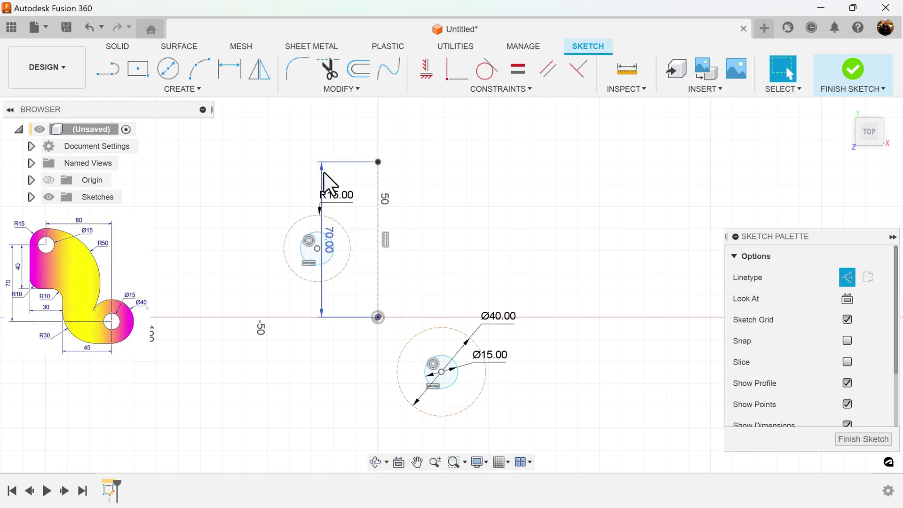
drag(324, 179, 428, 188)
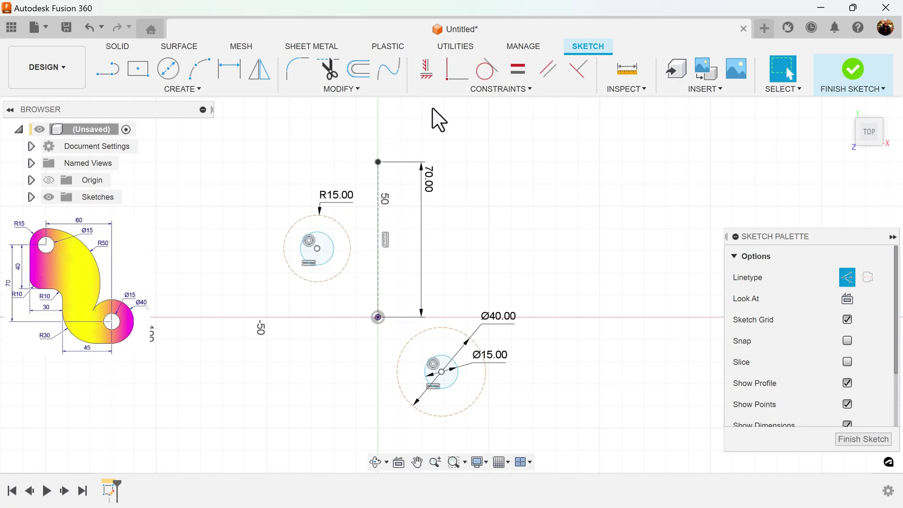
- Put the line's top end on the R15 circle and make the circle tangent to it
click(455, 79)
click(331, 217)
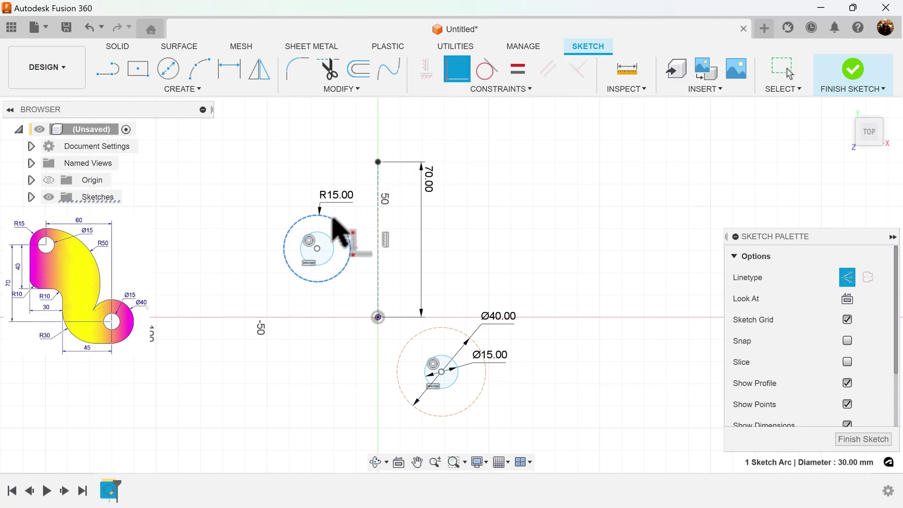
click(377, 162)
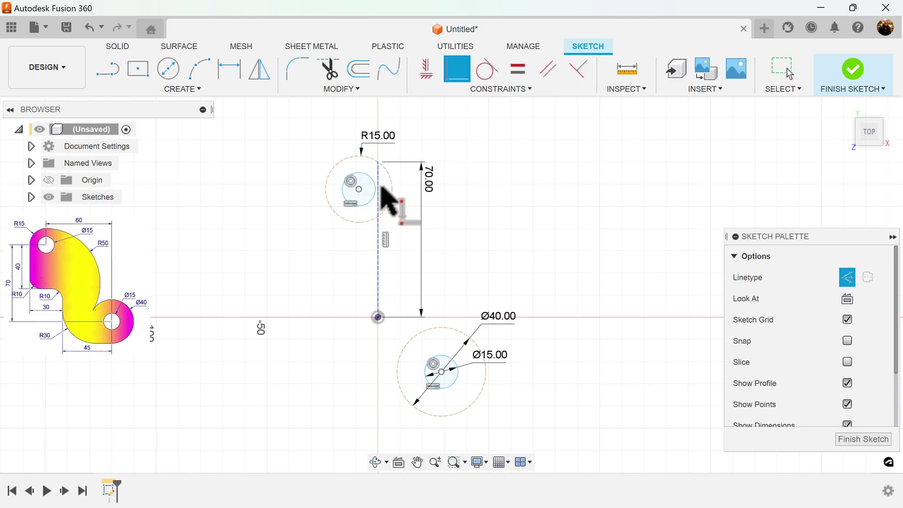
click(487, 69)
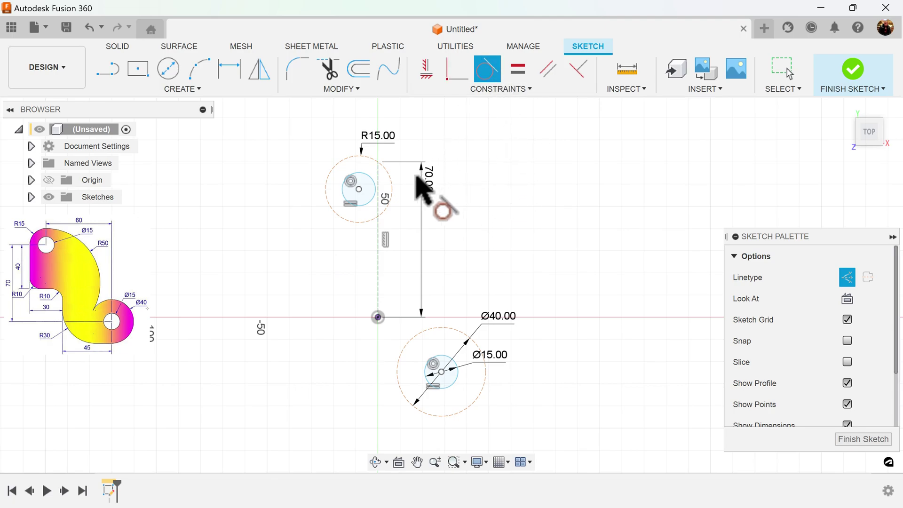
click(390, 201)
click(378, 231)
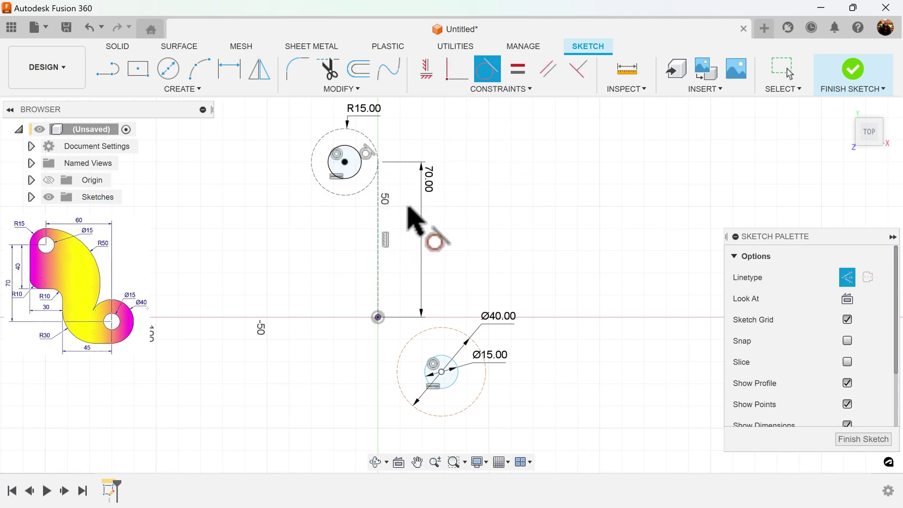
middle_drag(456, 278, 435, 270)
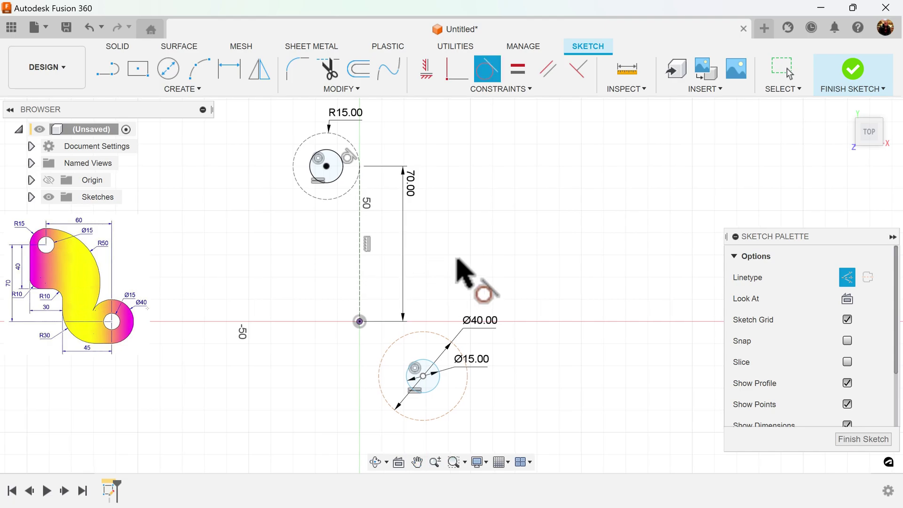
- Draw a 40 mm vertical line to the left of the R15 circle
click(111, 68)
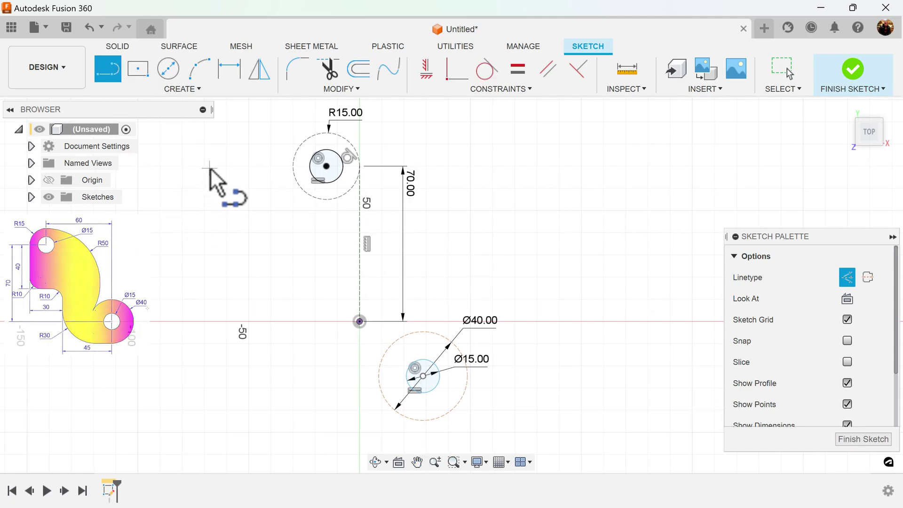
click(210, 168)
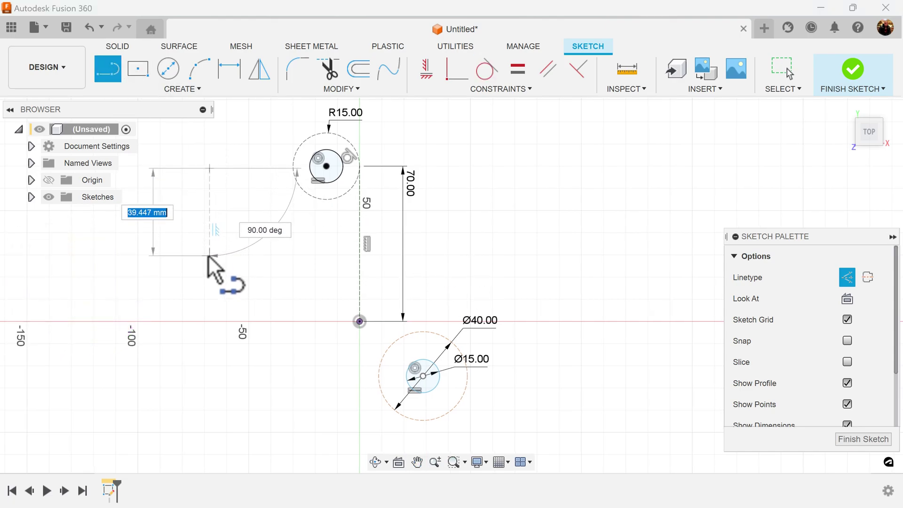
text(40)
key(Return)
key(Escape)
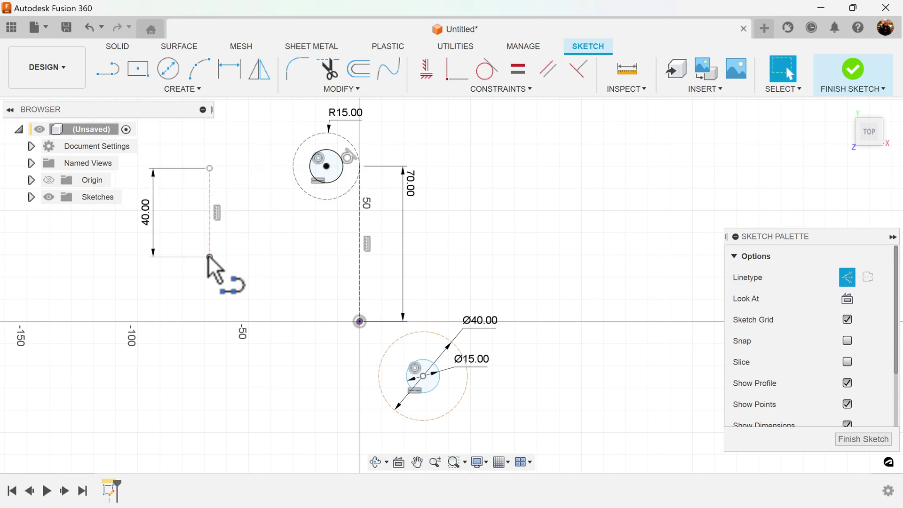
- Put the 40 mm line's top endpoint on the R15 circle and make them tangent
click(456, 71)
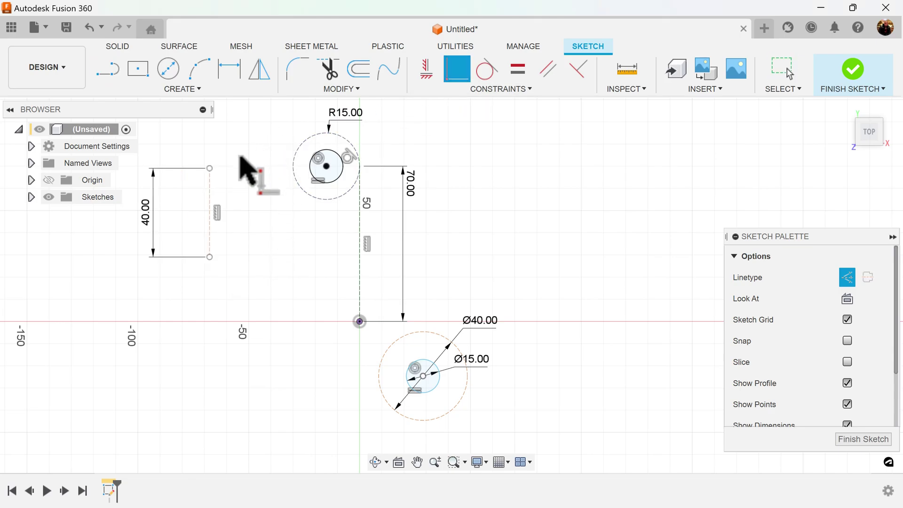
click(210, 168)
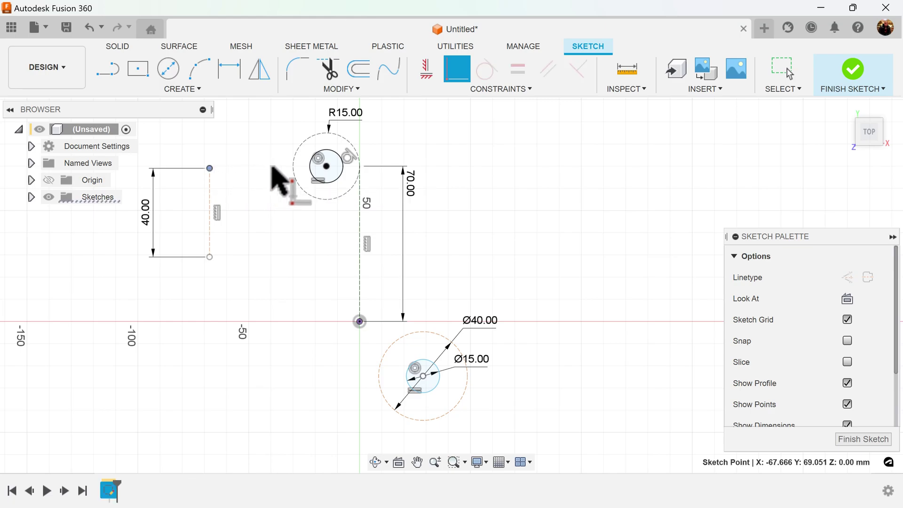
click(295, 169)
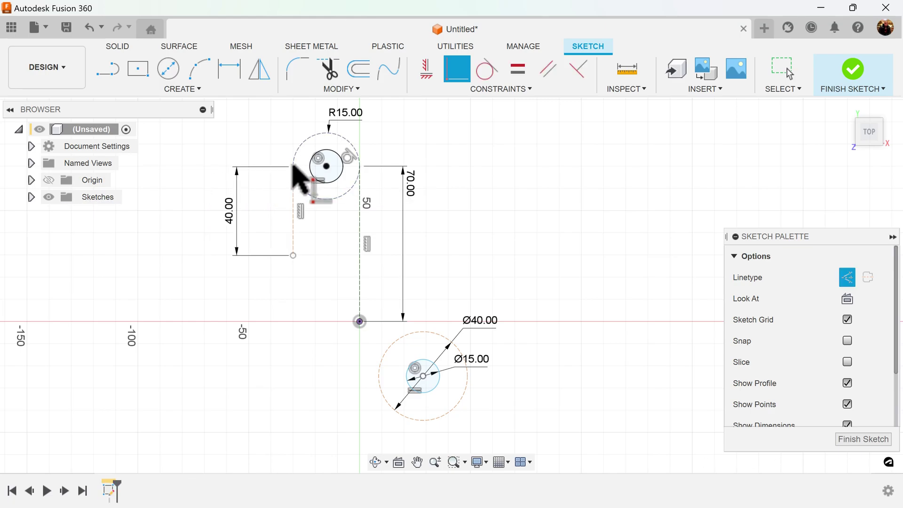
click(487, 70)
click(308, 192)
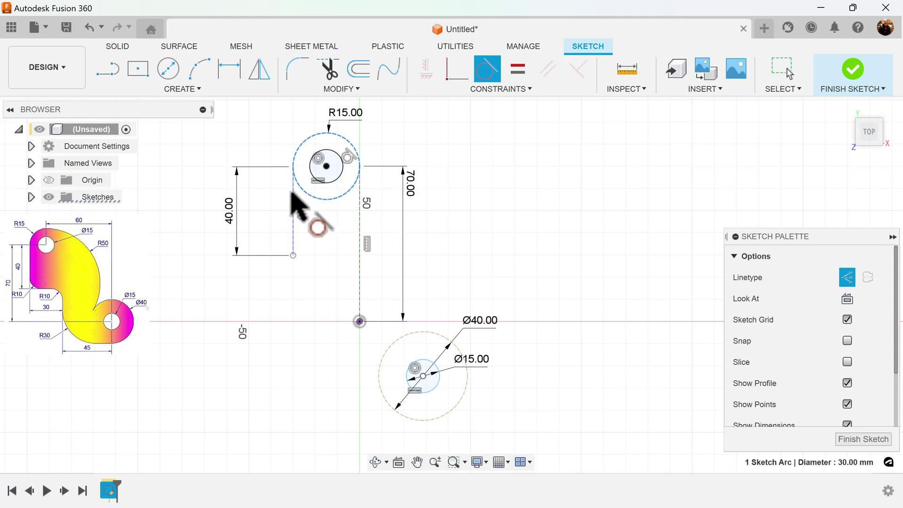
click(291, 194)
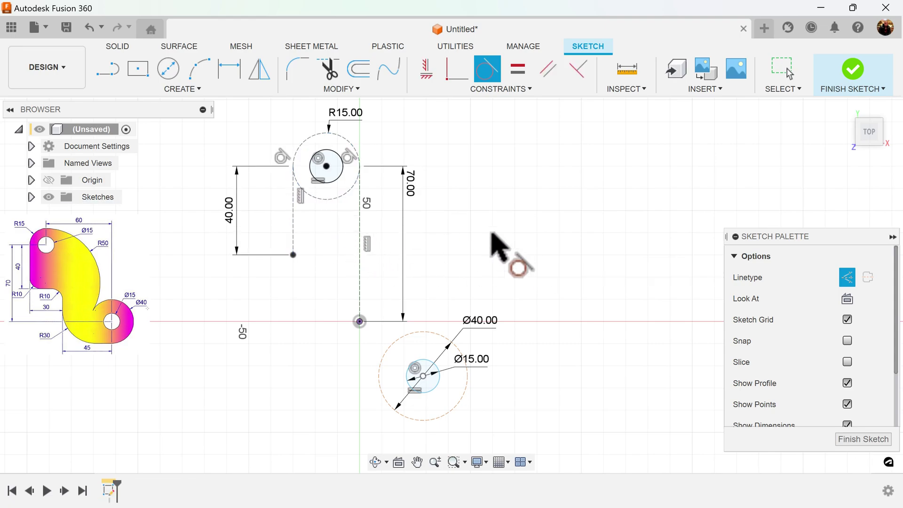
scroll(365, 254, up, 3)
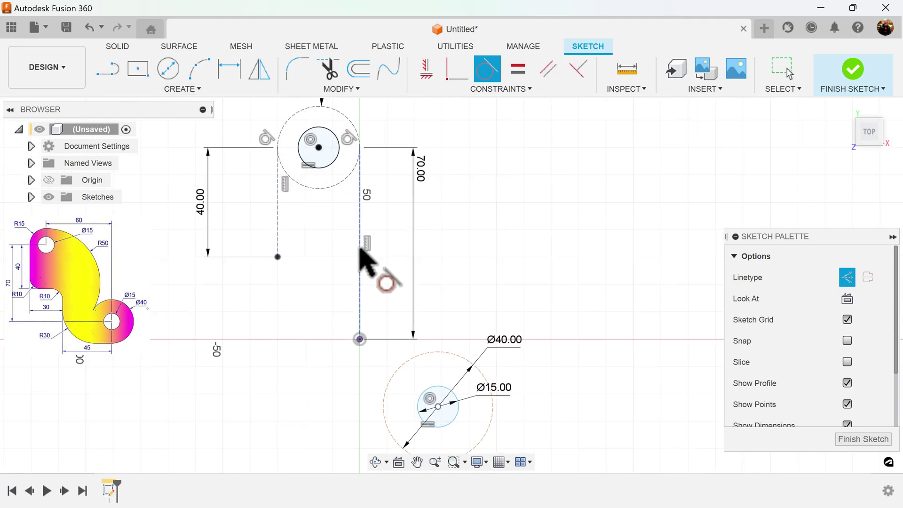
- Draw a horizontal line from the 40 mm line's lower end to the vertical line
click(109, 71)
click(258, 259)
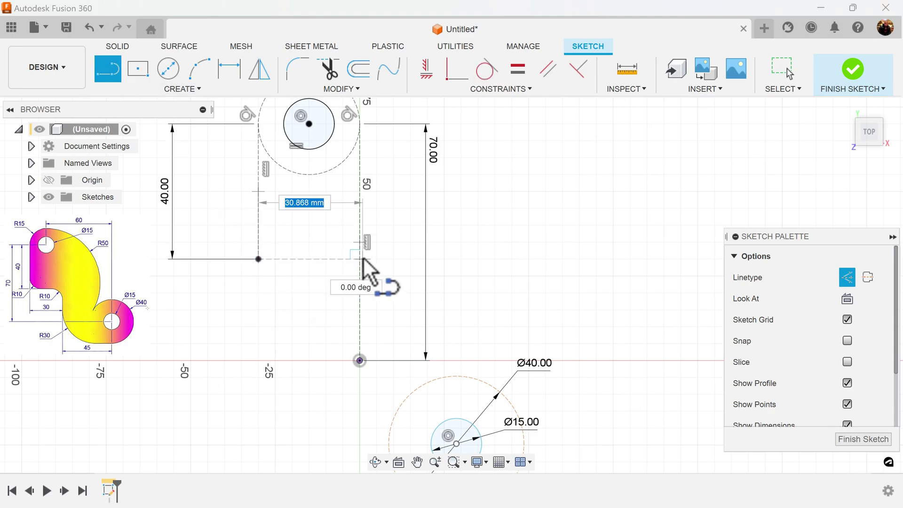
click(360, 259)
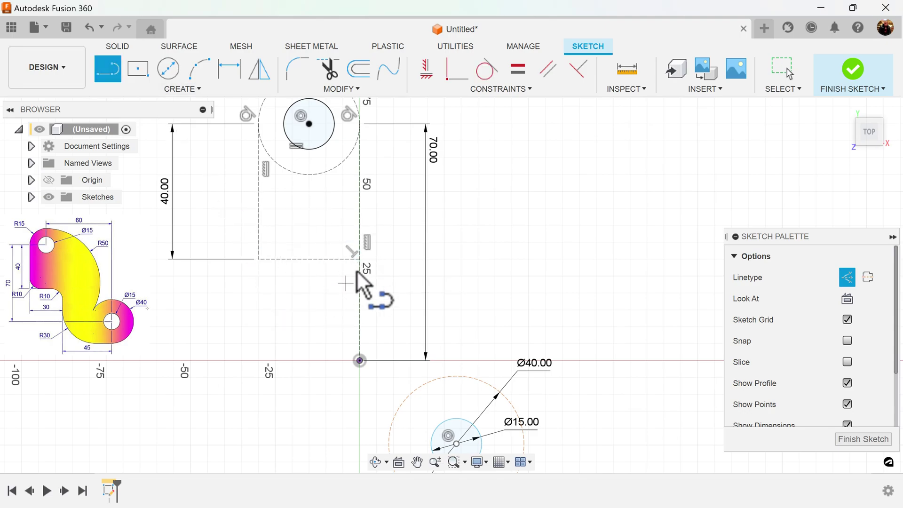
- Constrain the Ø40 circle's centre to lie on the x-axis
scroll(426, 316, down, 2)
mouse_move(429, 317)
middle_down()
mouse_move(475, 273)
mouse_move(484, 278)
middle_up()
scroll(572, 360, up, 1)
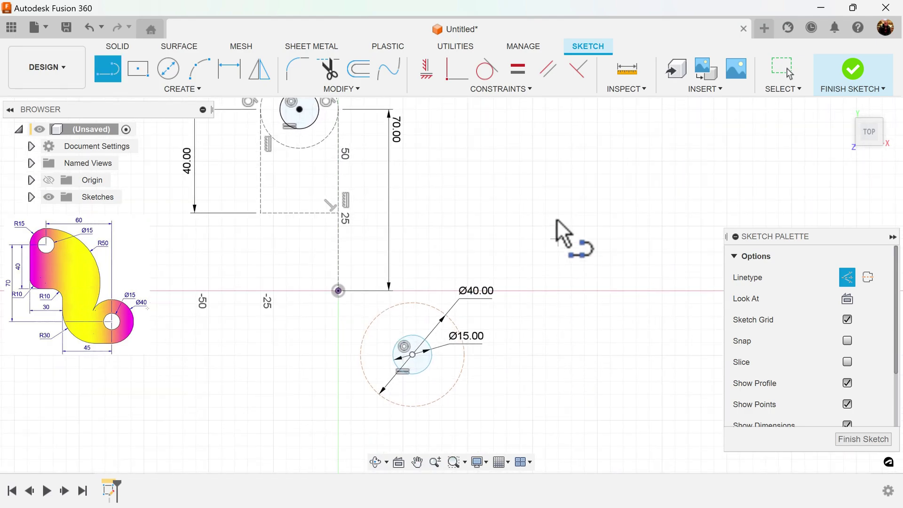
click(428, 73)
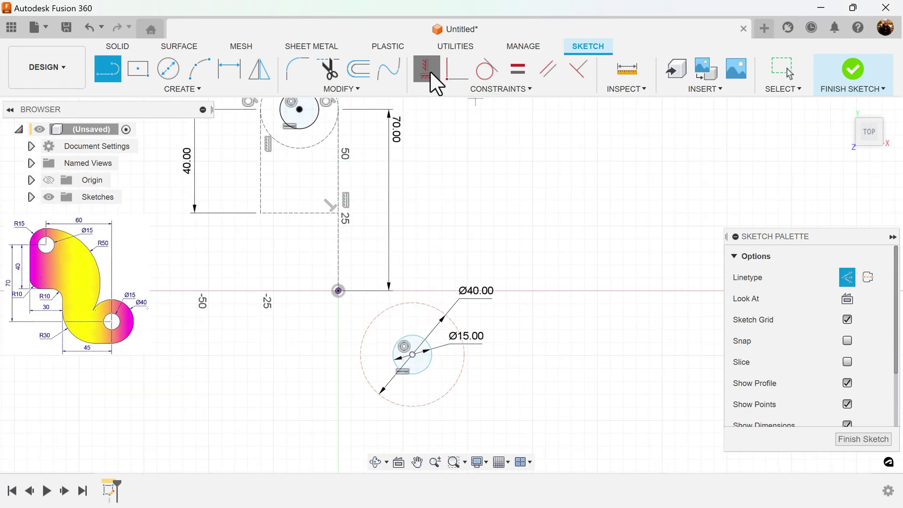
click(412, 355)
click(338, 291)
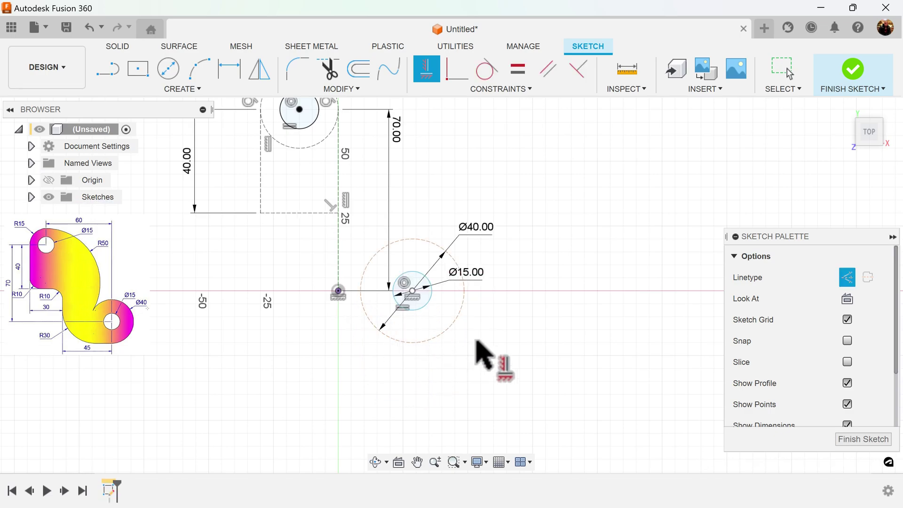
key(Escape)
mouse_move(497, 361)
middle_down()
mouse_move(517, 397)
mouse_move(543, 415)
middle_up()
- Dimension the horizontal spacing between the two circle centres as 60 mm
click(229, 69)
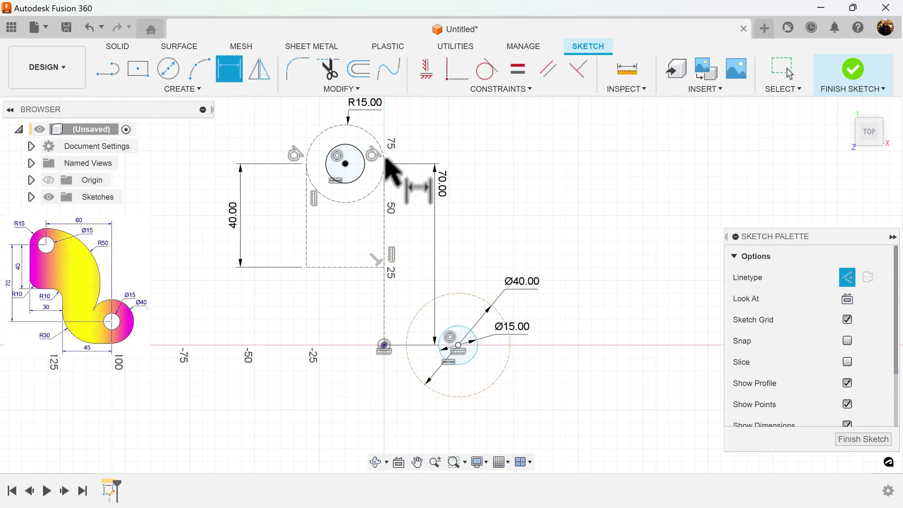
click(458, 345)
click(447, 124)
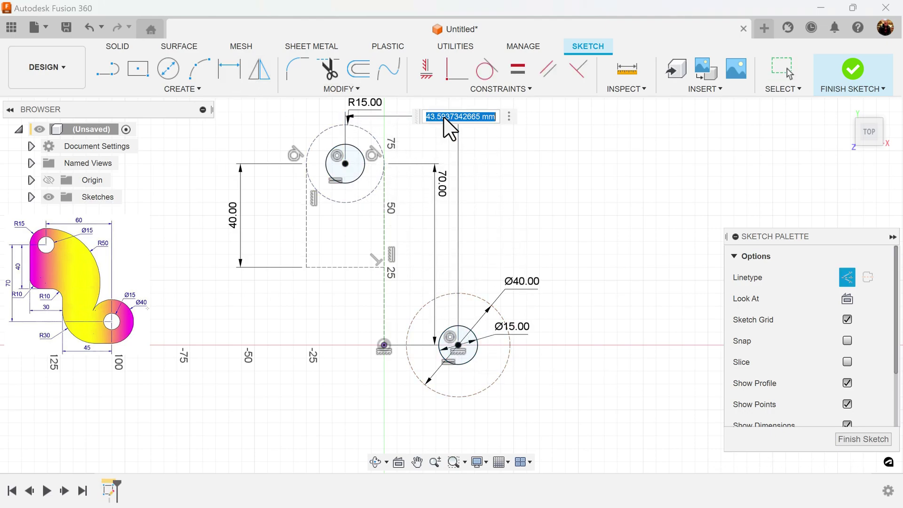
key(Return)
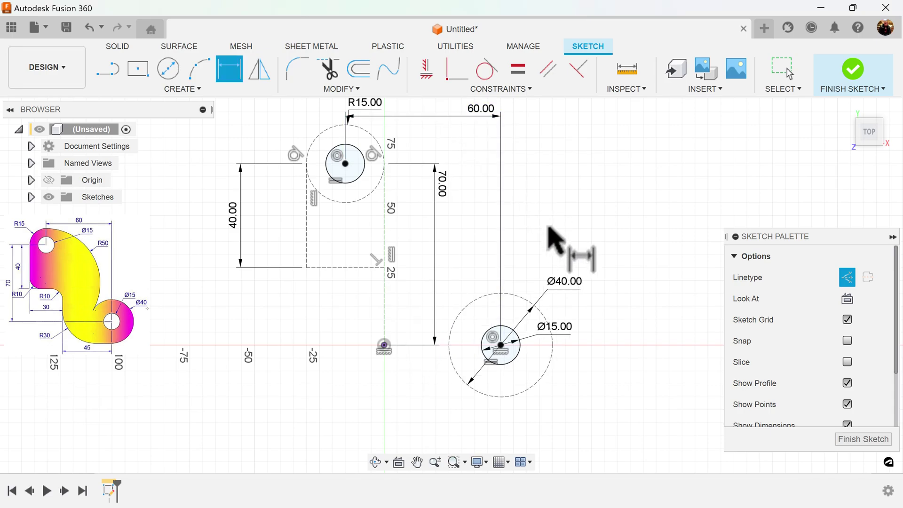
- Hide the sketch dimensions to review the sketch, then show them again
mouse_move(554, 241)
middle_down()
mouse_move(520, 258)
mouse_move(501, 301)
middle_up()
scroll(500, 301, down, 2)
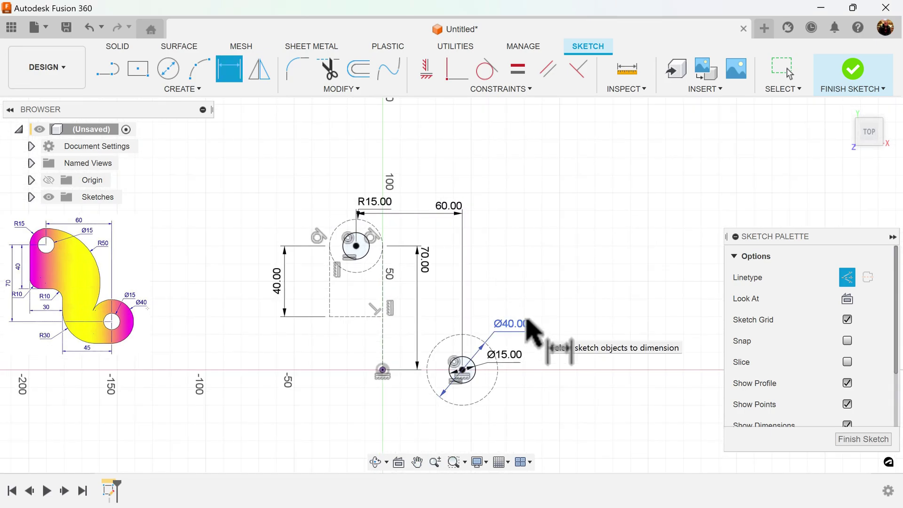
middle_drag(530, 333, 489, 292)
scroll(451, 240, up, 2)
middle_drag(460, 246, 500, 205)
scroll(858, 428, down, 1)
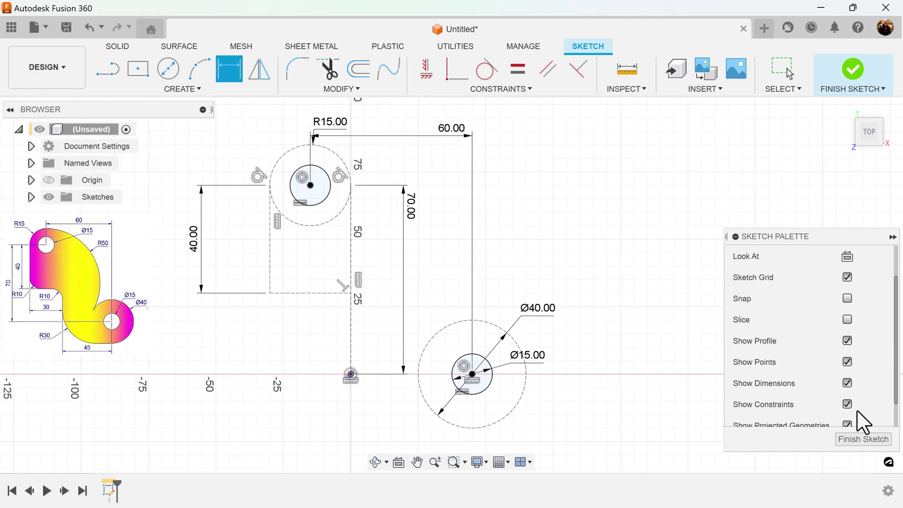
click(847, 383)
mouse_move(675, 319)
middle_down()
mouse_move(695, 292)
mouse_move(691, 312)
mouse_move(657, 296)
middle_up()
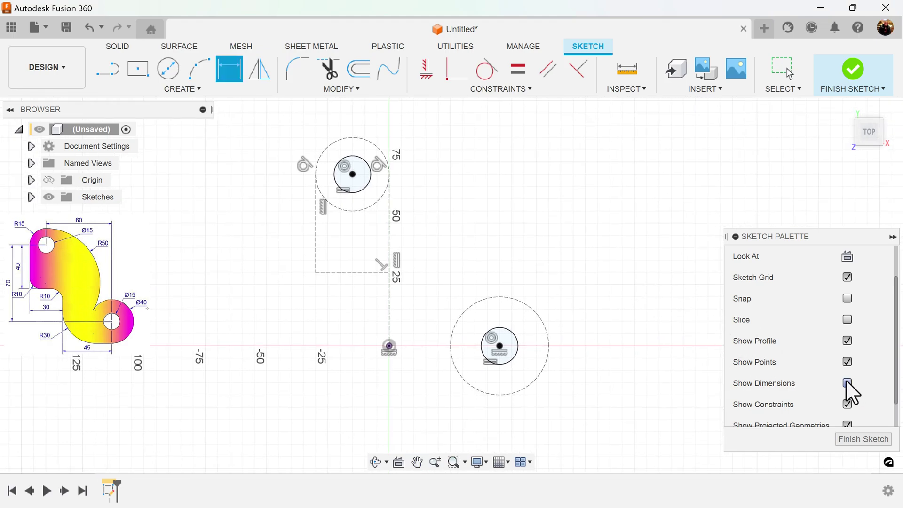
click(847, 383)
scroll(614, 282, up, 3)
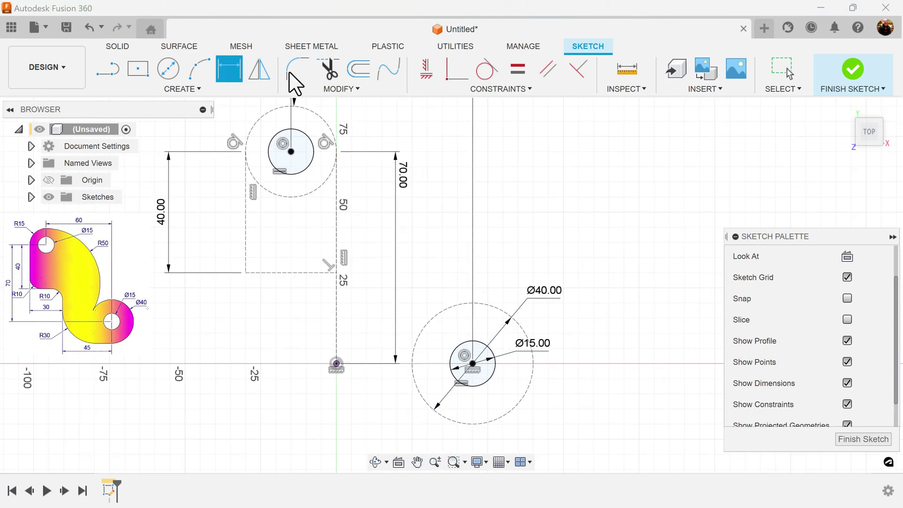
- Draw two new circles near the lower left of the outline
click(169, 70)
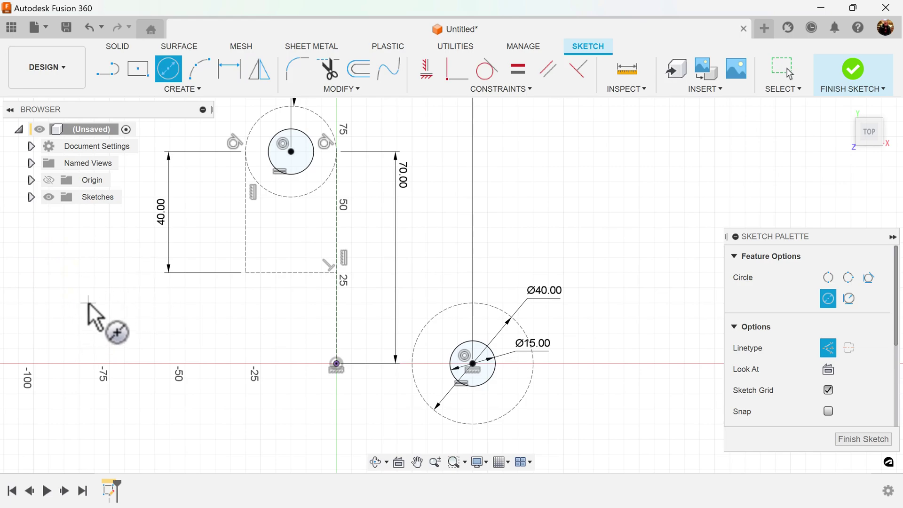
click(88, 303)
click(115, 329)
click(188, 350)
click(223, 373)
- Make the two new circles equal in size
click(518, 69)
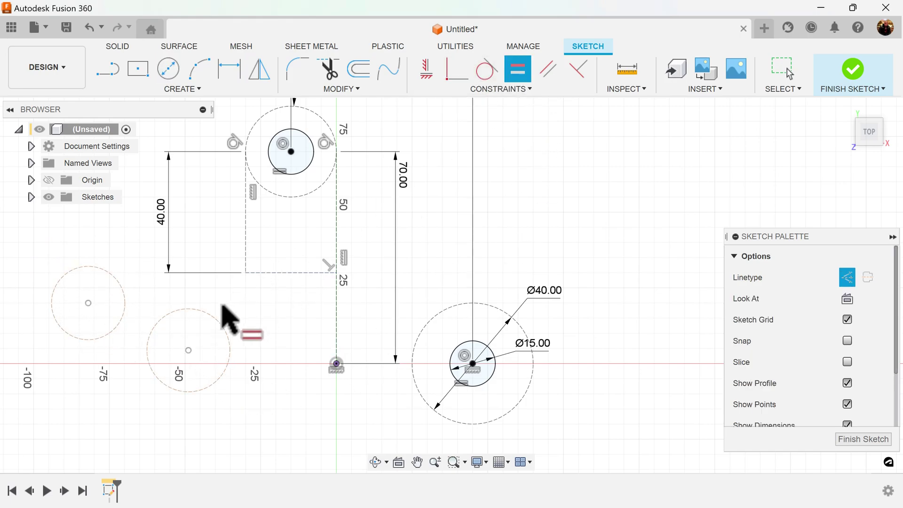
click(225, 332)
click(125, 301)
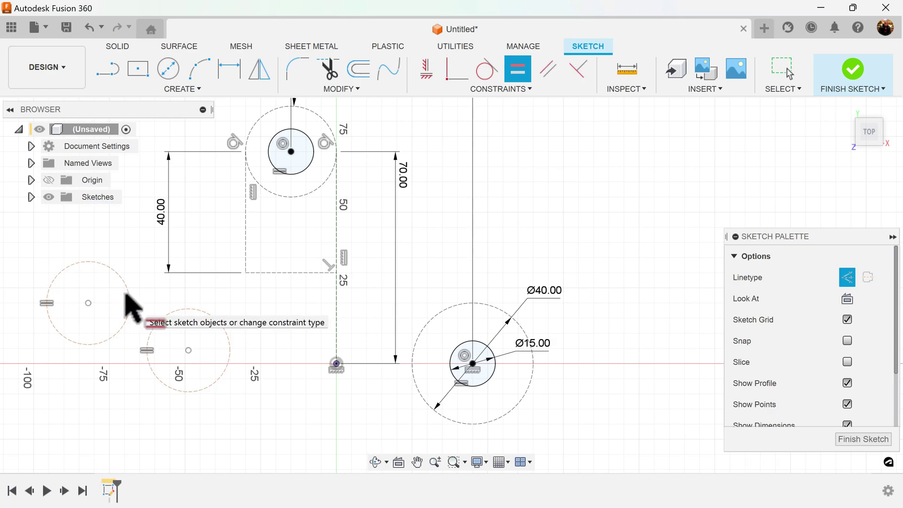
- Dimension the left new circle with a 10 mm radius
click(230, 71)
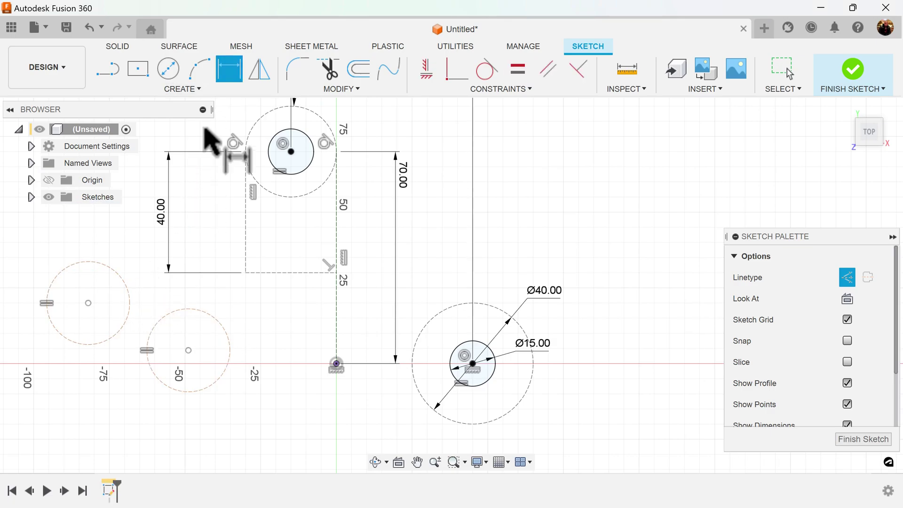
click(108, 267)
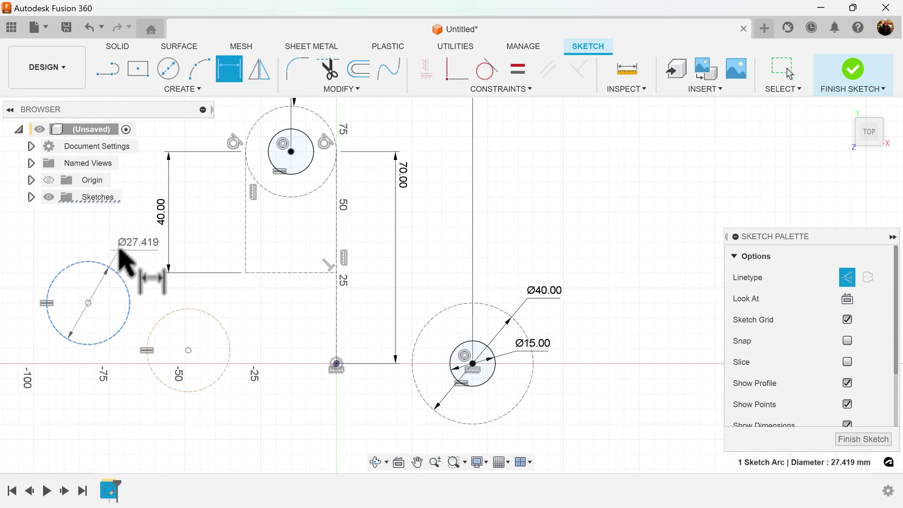
right_click(119, 251)
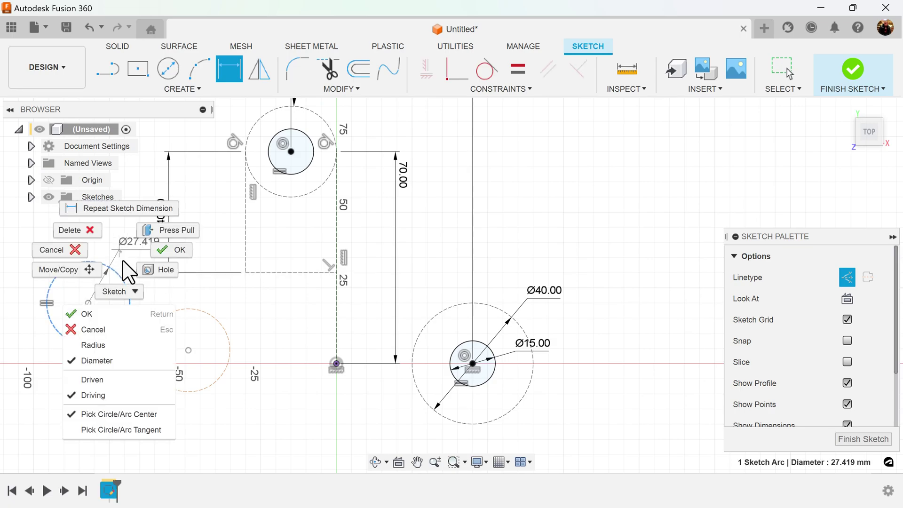
click(113, 344)
click(118, 250)
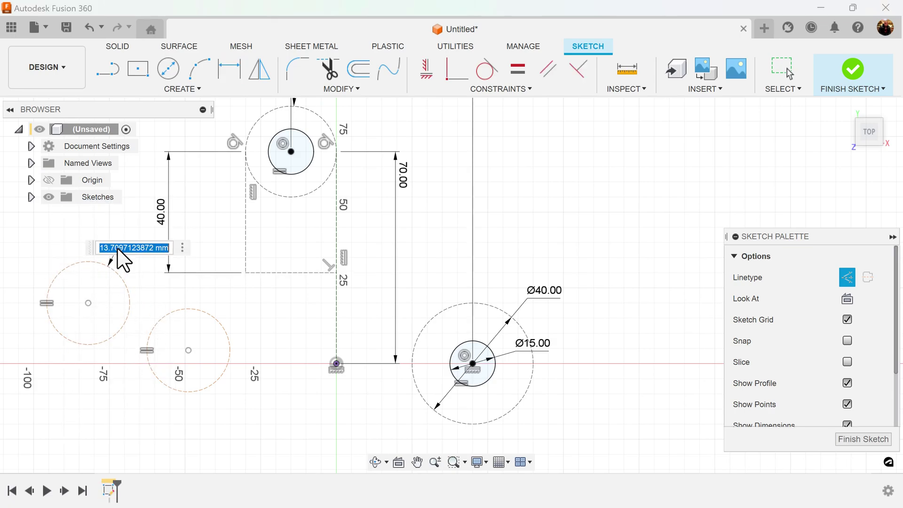
key(Return)
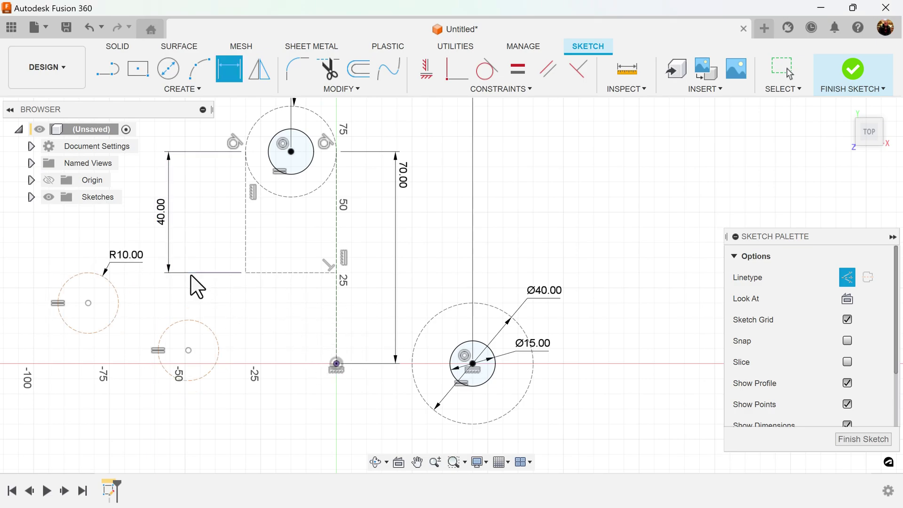
key(Escape)
- Drag both R10 circles into the dashed rectangle
drag(118, 300, 314, 241)
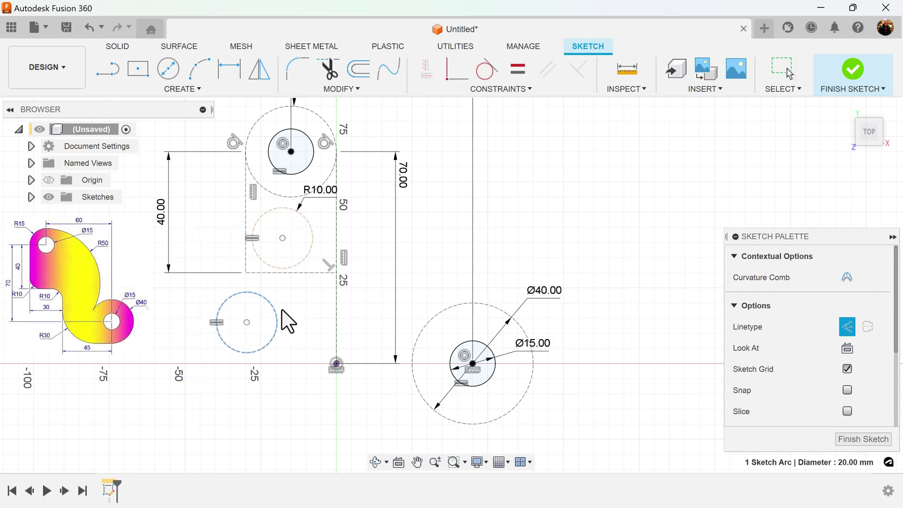
drag(284, 309, 318, 304)
click(591, 228)
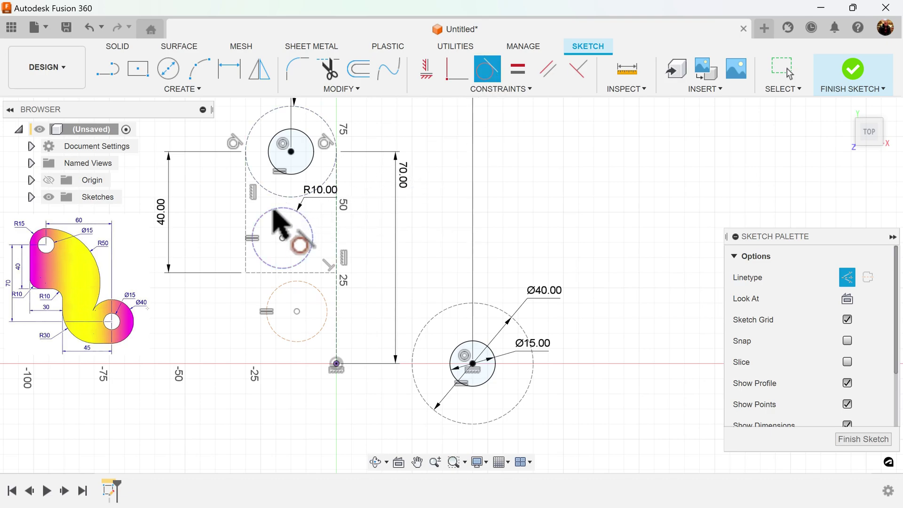
- Make one R10 circle tangent to the left and bottom lines, the other to the line above and the 70 mm line
click(256, 221)
click(250, 226)
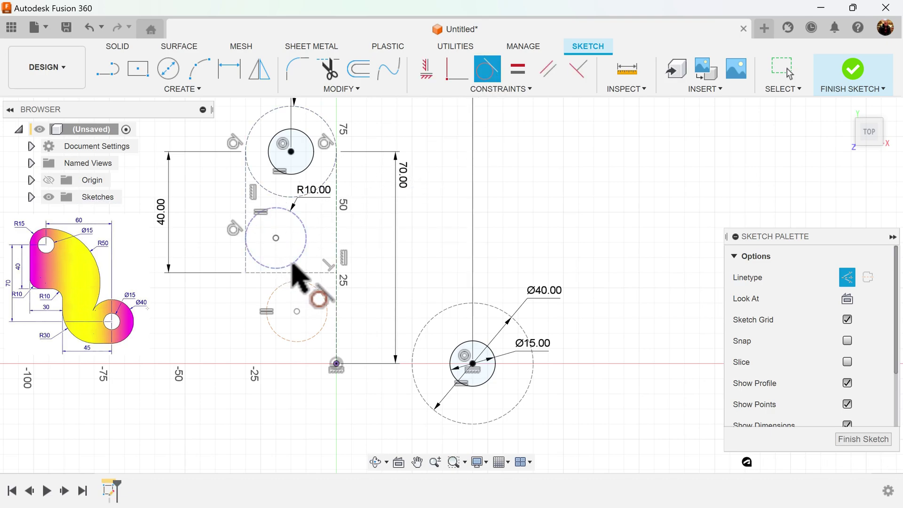
click(292, 263)
click(299, 271)
click(324, 306)
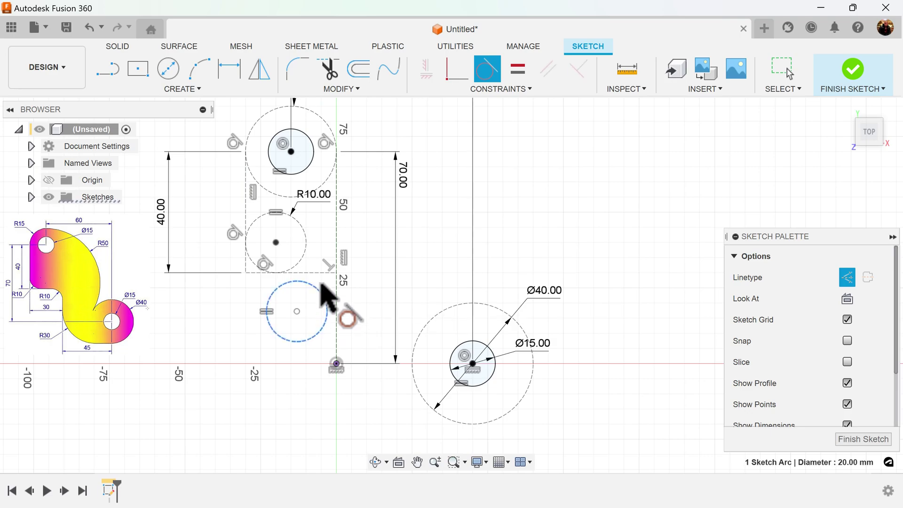
click(319, 273)
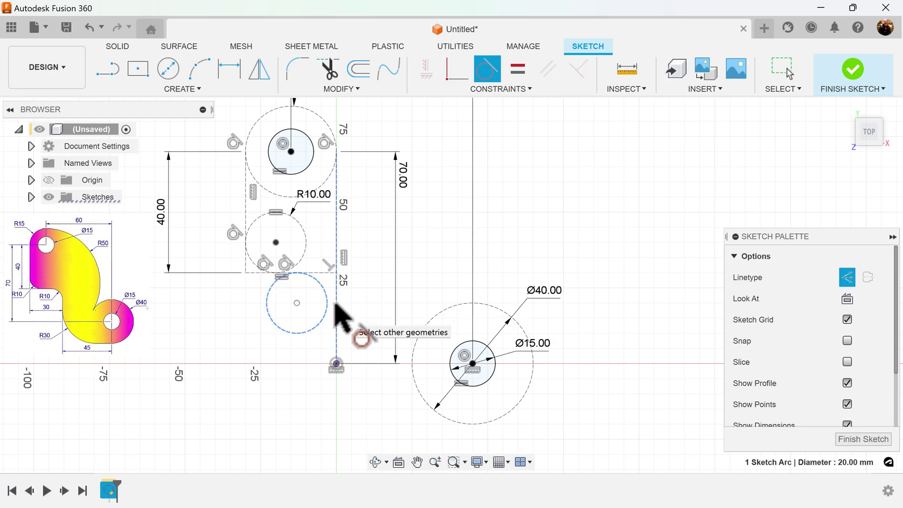
click(337, 312)
scroll(491, 279, up, 1)
scroll(494, 286, up, 1)
scroll(504, 298, down, 2)
key(Escape)
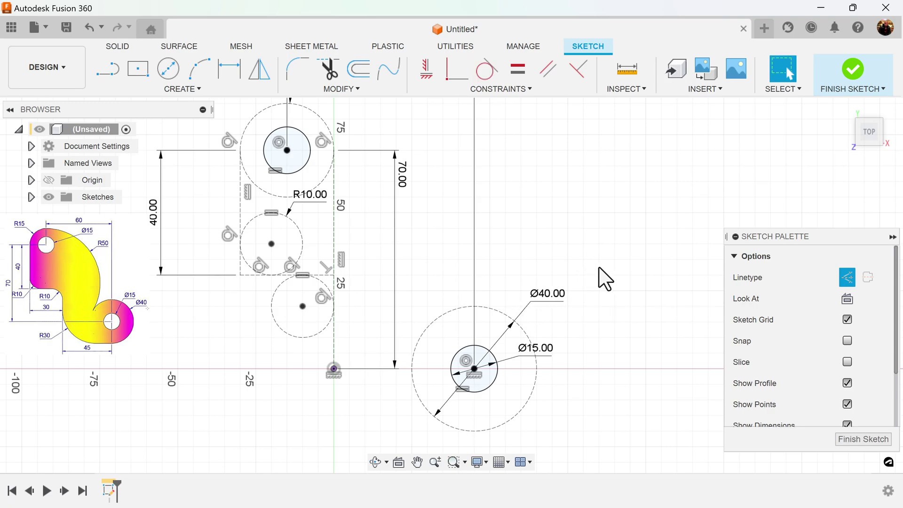
- Draw a three-point arc from the top of the upper circle toward the Ø40 circle
mouse_move(601, 279)
middle_down()
mouse_move(567, 272)
mouse_move(605, 357)
mouse_move(591, 317)
mouse_move(611, 313)
mouse_move(568, 310)
mouse_move(573, 323)
middle_up()
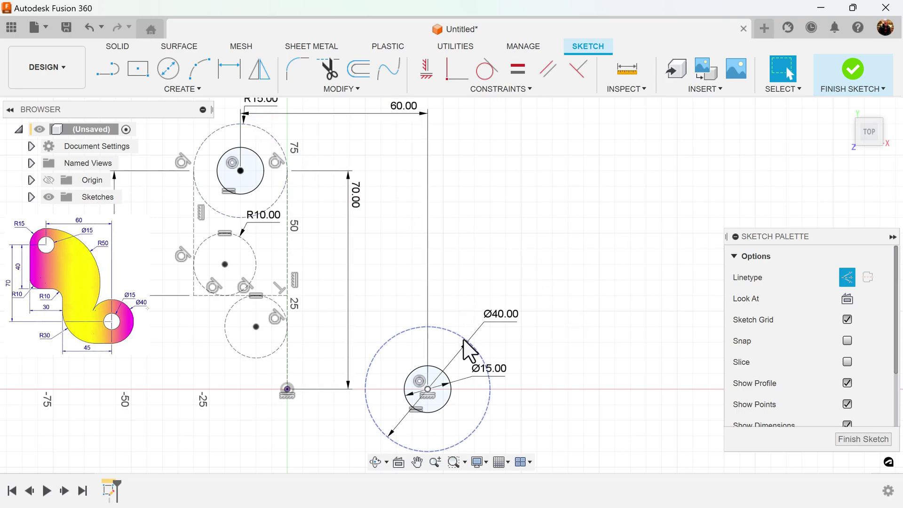
click(202, 71)
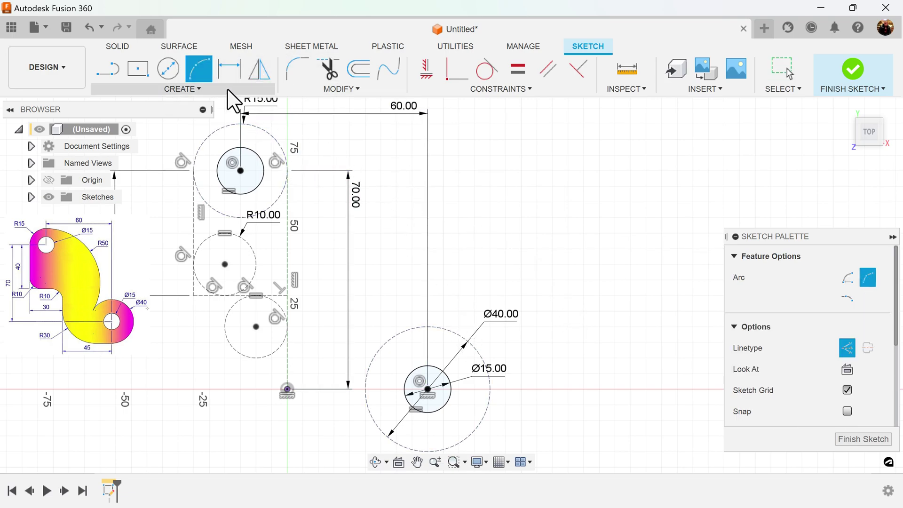
click(255, 125)
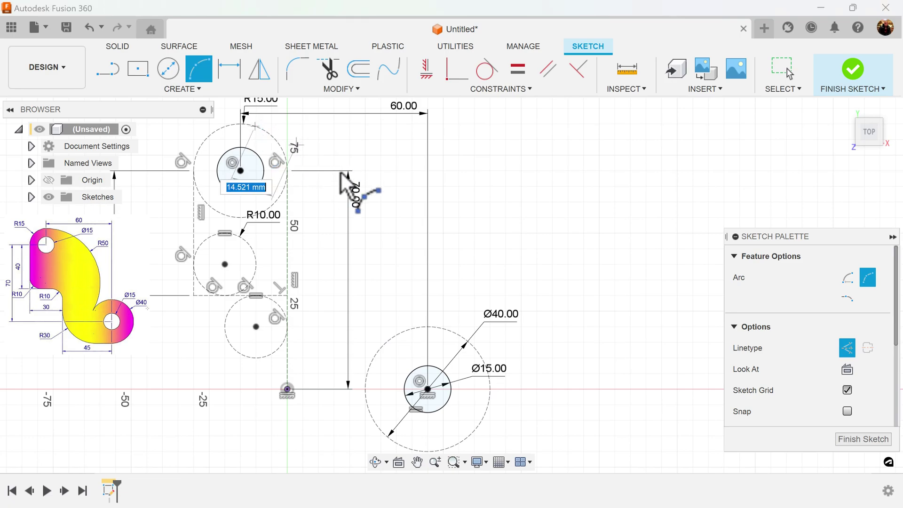
click(423, 328)
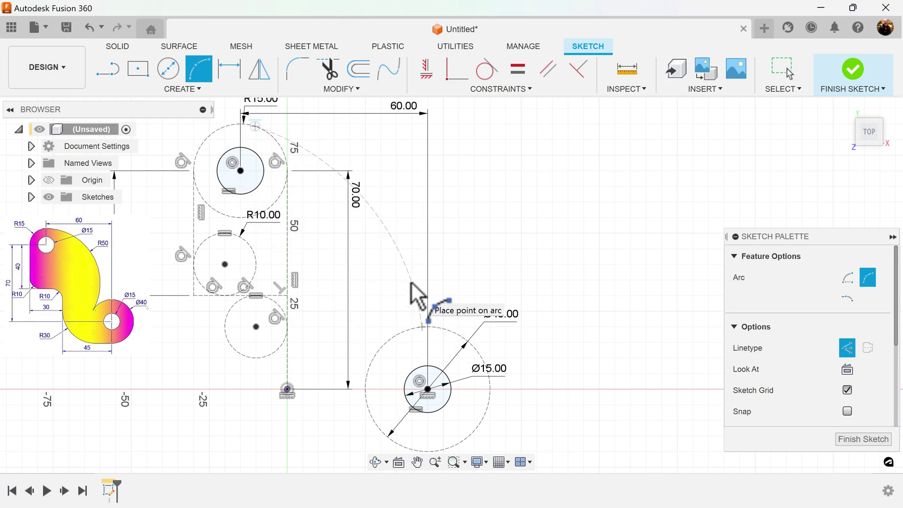
key(Escape)
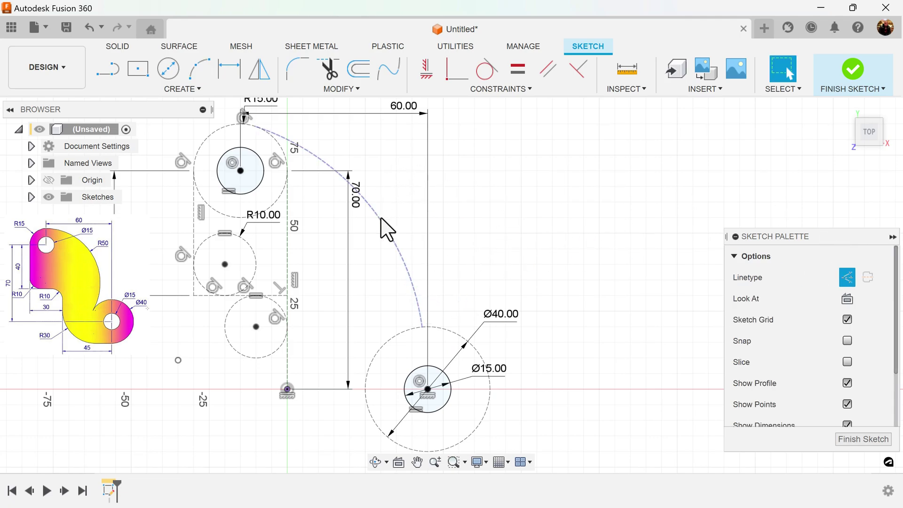
- Turn the arc into normal geometry and make it tangent to the Ø40 circle
click(387, 231)
click(846, 325)
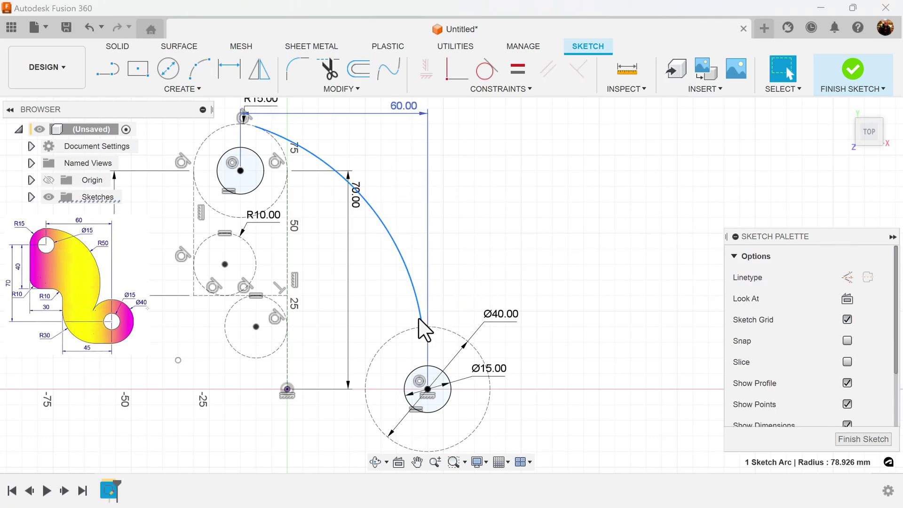
drag(423, 329, 378, 352)
click(487, 70)
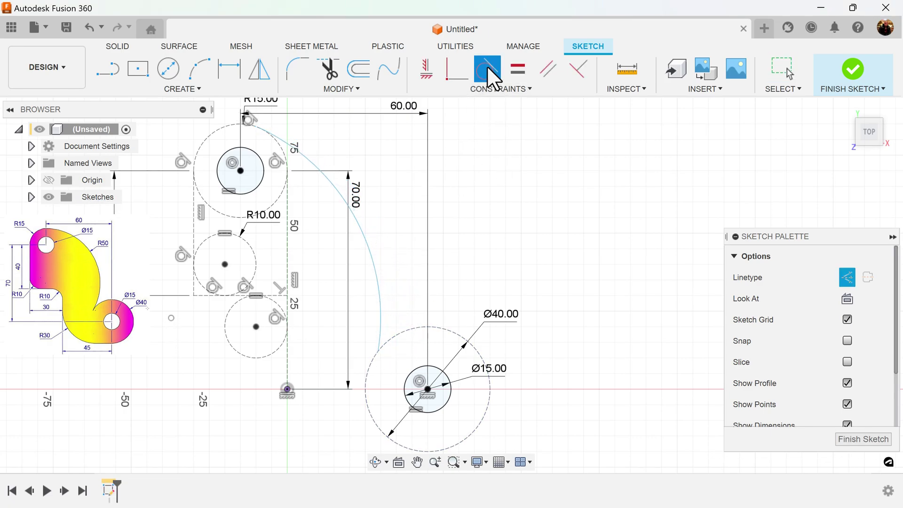
click(379, 287)
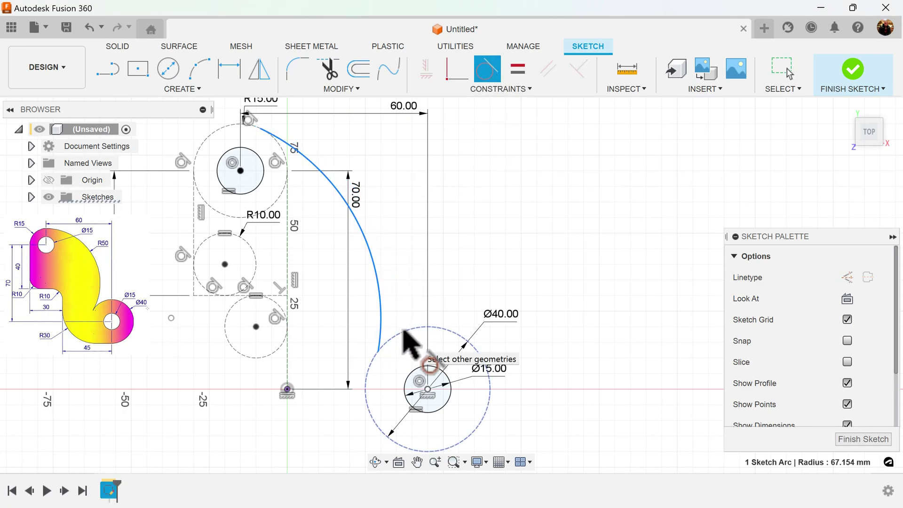
click(404, 331)
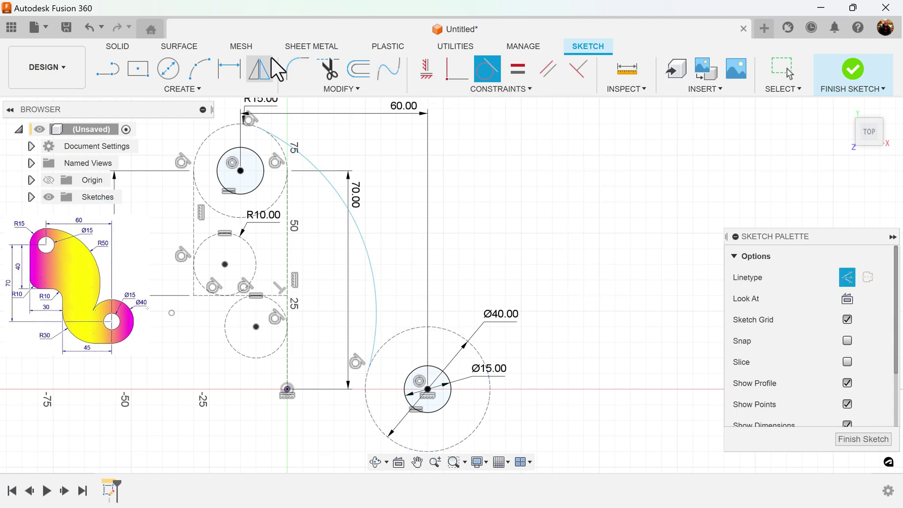
- Dimension the arc's radius to 50 mm
click(229, 68)
click(370, 246)
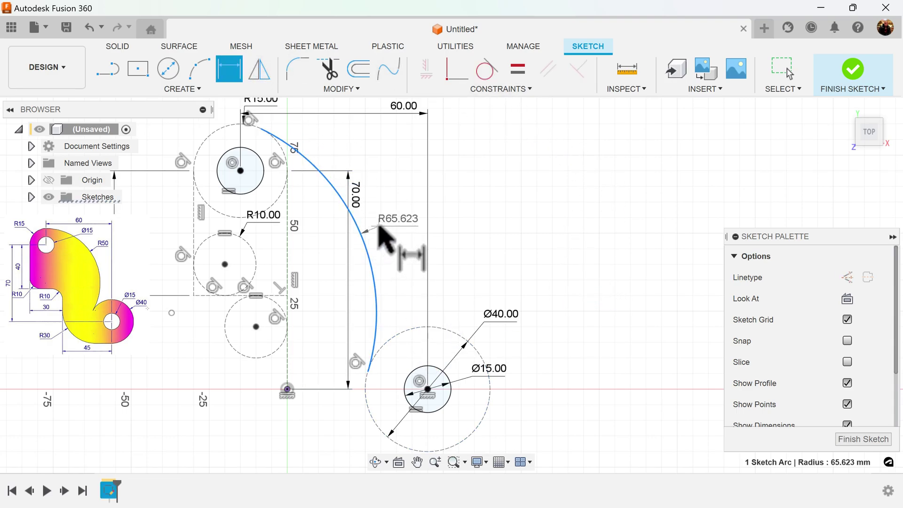
click(379, 231)
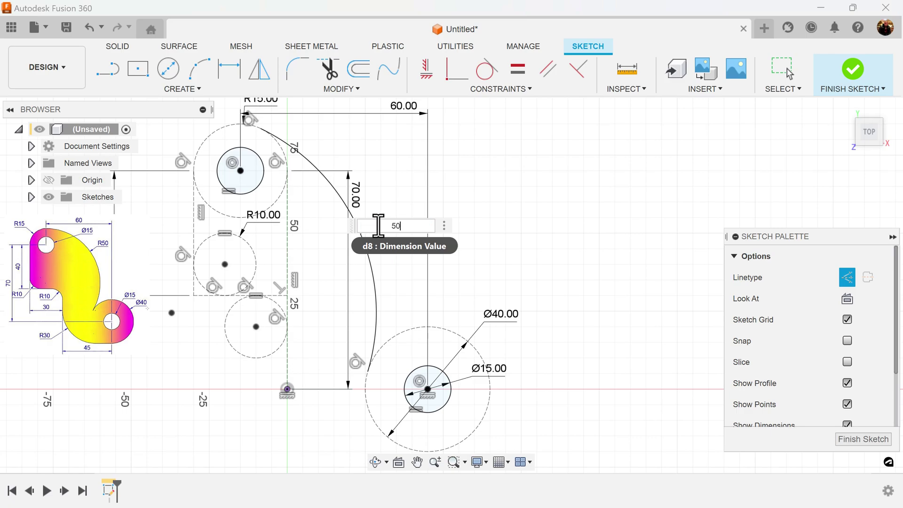
key(Return)
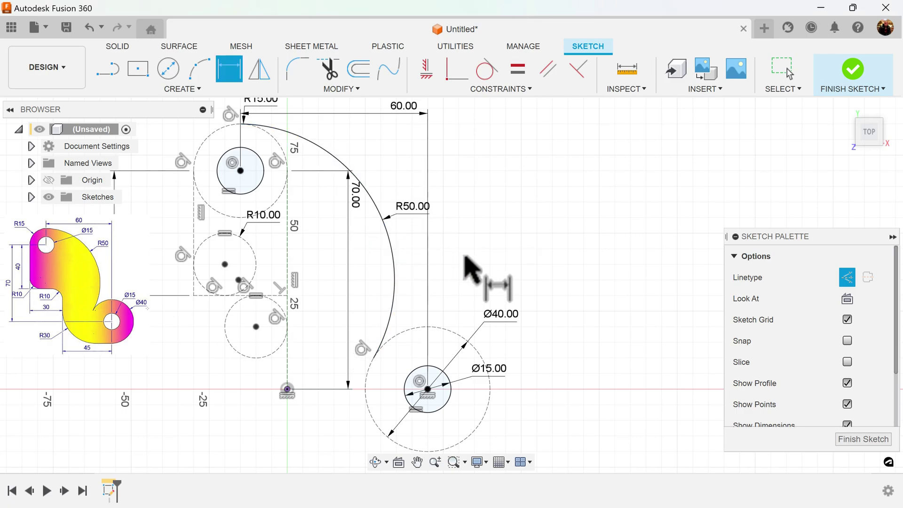
scroll(478, 266, down, 1)
middle_drag(501, 361, 520, 299)
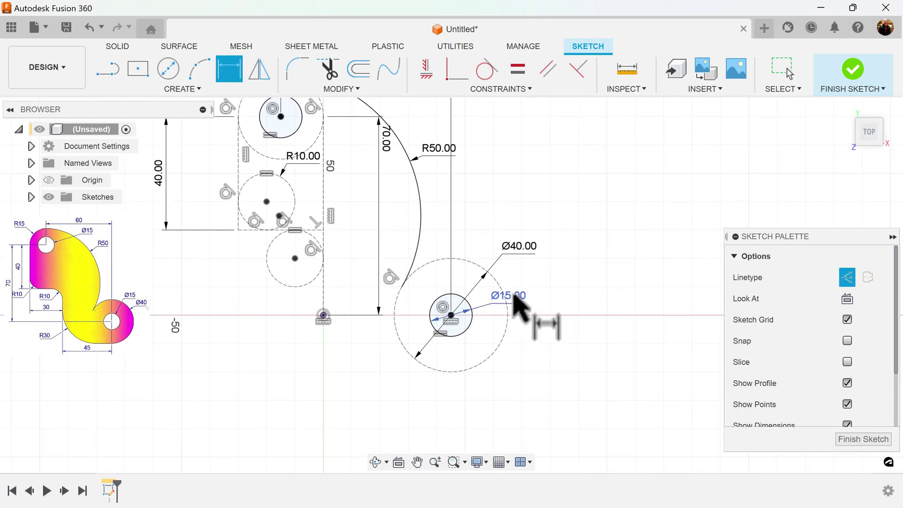
key(Escape)
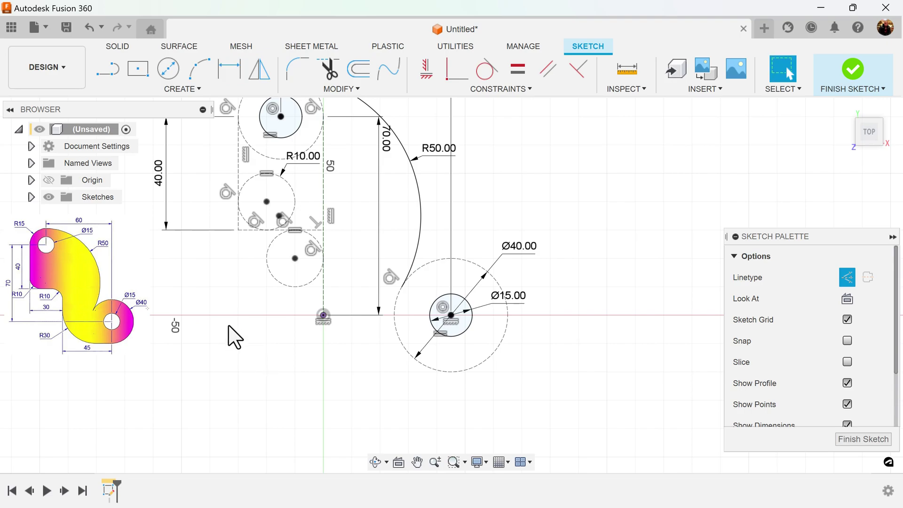
- Draw a solid 3-point arc from the lower-left profile point down beneath the Ø40 circle
click(200, 75)
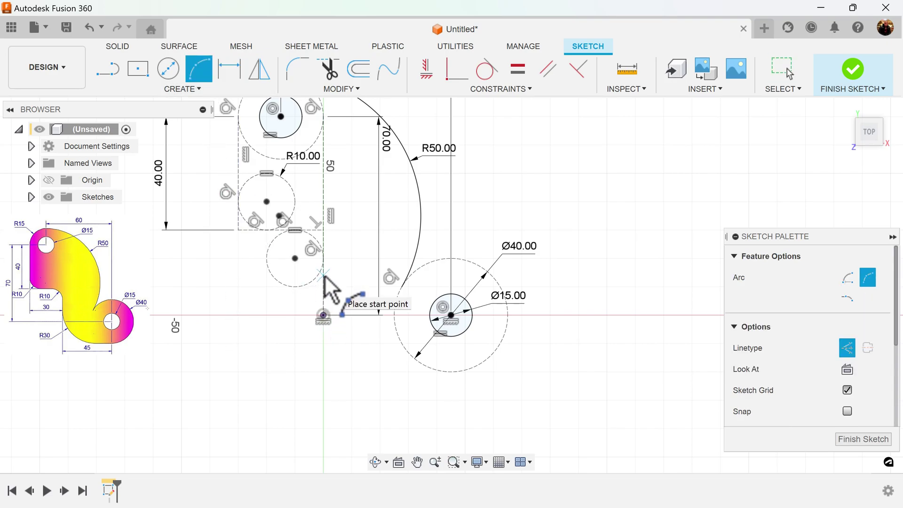
click(323, 276)
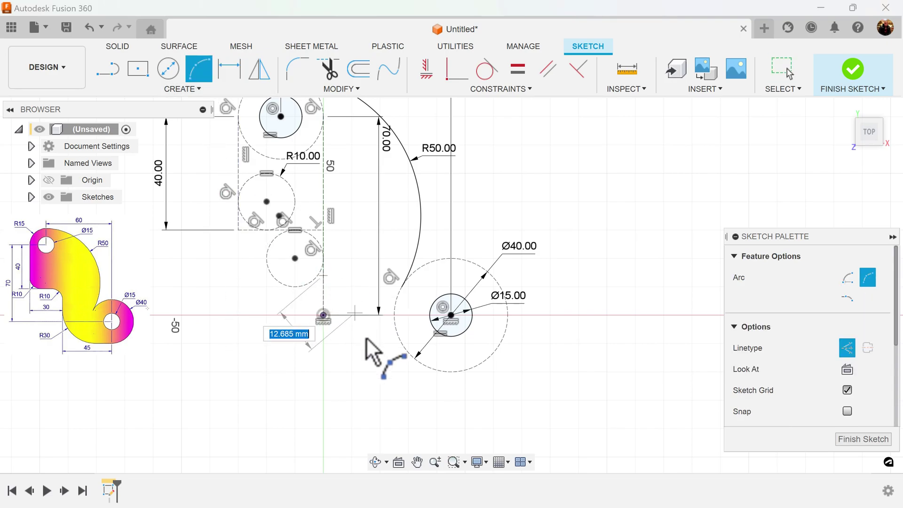
click(393, 375)
key(Escape)
click(370, 365)
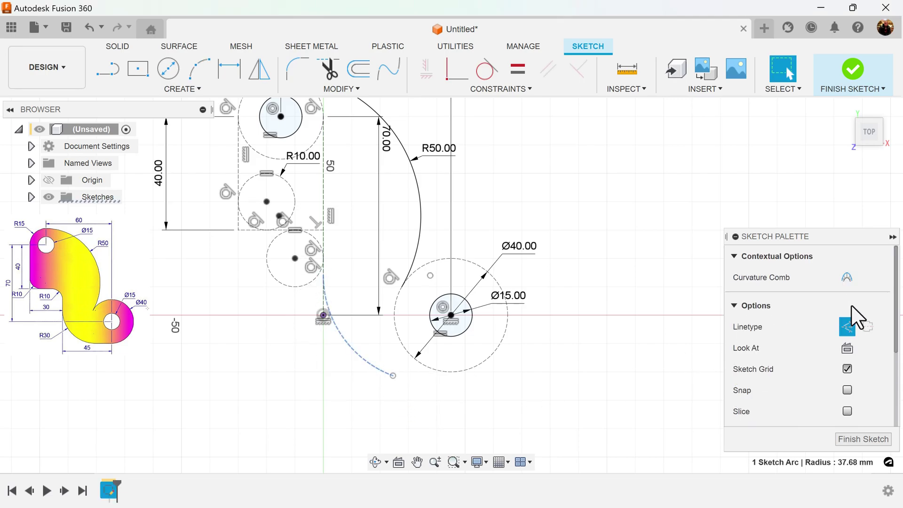
click(849, 321)
click(514, 410)
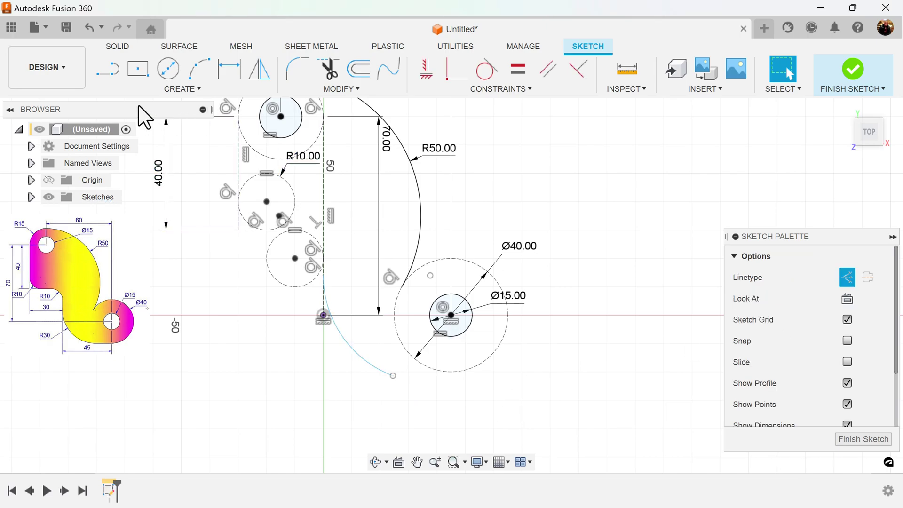
- Draw a short solid horizontal line from the arc's lower end toward the Ø40 circle
click(116, 72)
click(394, 376)
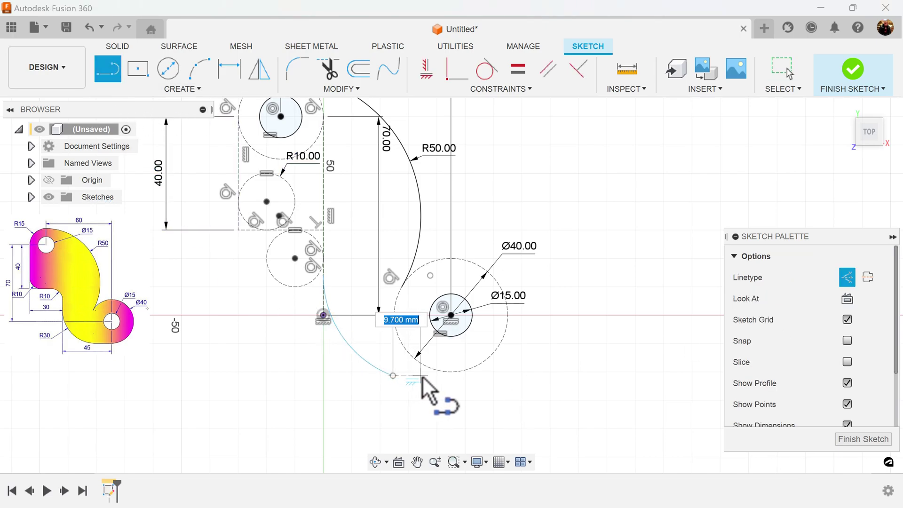
click(846, 278)
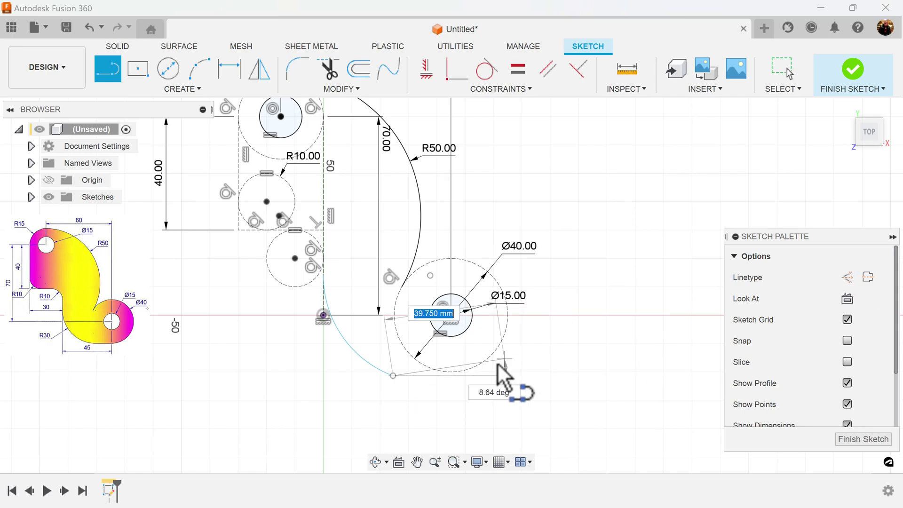
click(424, 376)
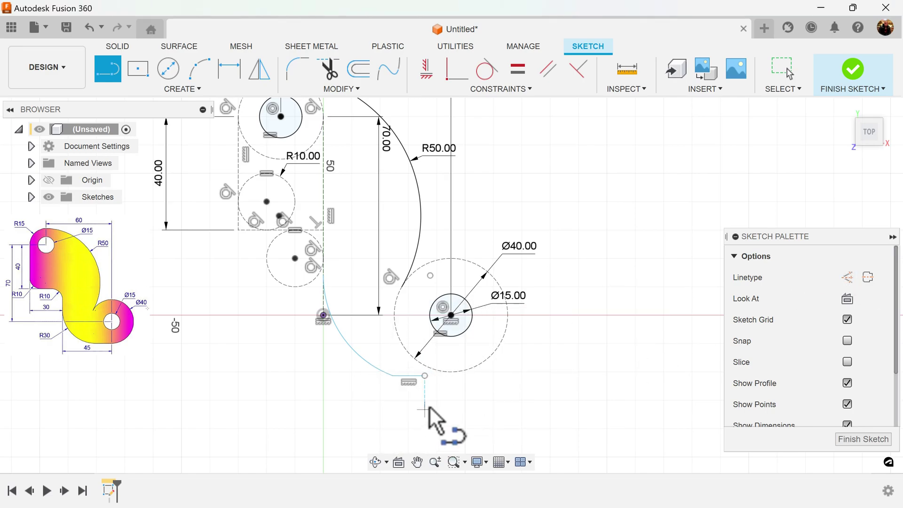
scroll(451, 404, up, 3)
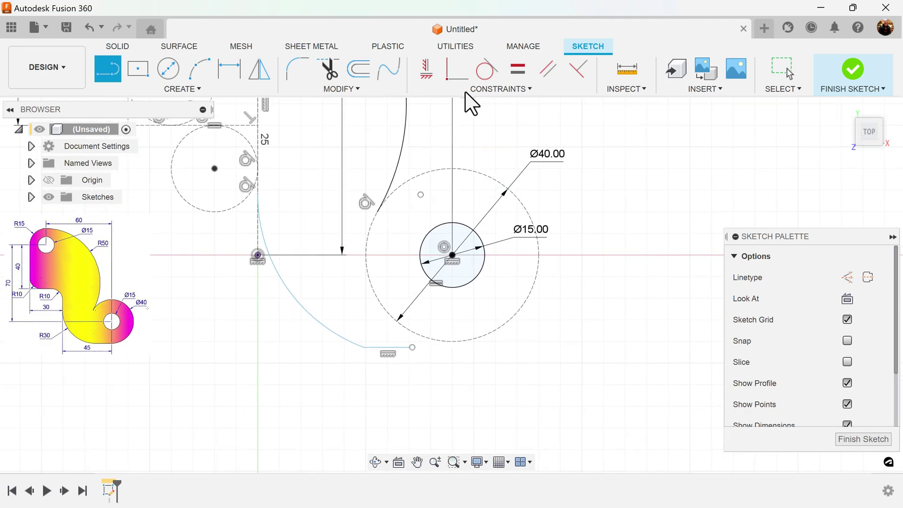
click(457, 78)
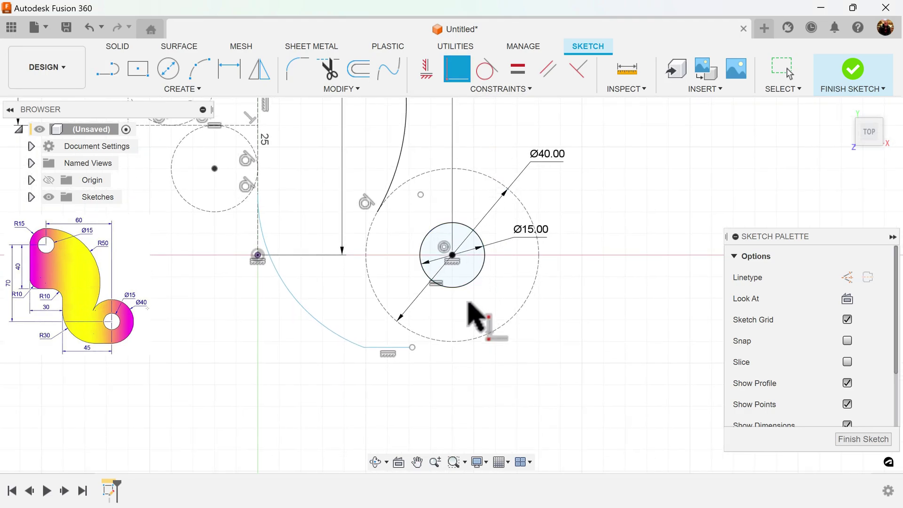
click(411, 348)
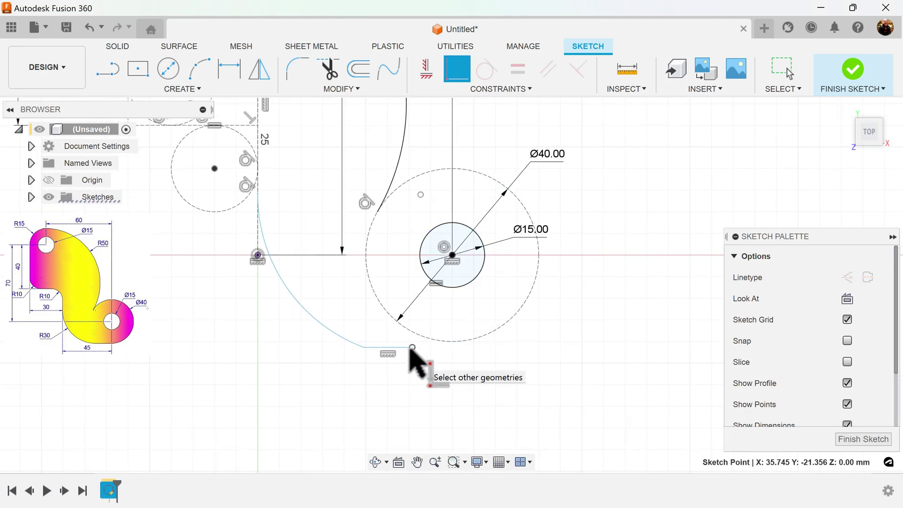
- Make the bottom line's end coincident with the Ø40 circle and the line tangent to it
click(445, 341)
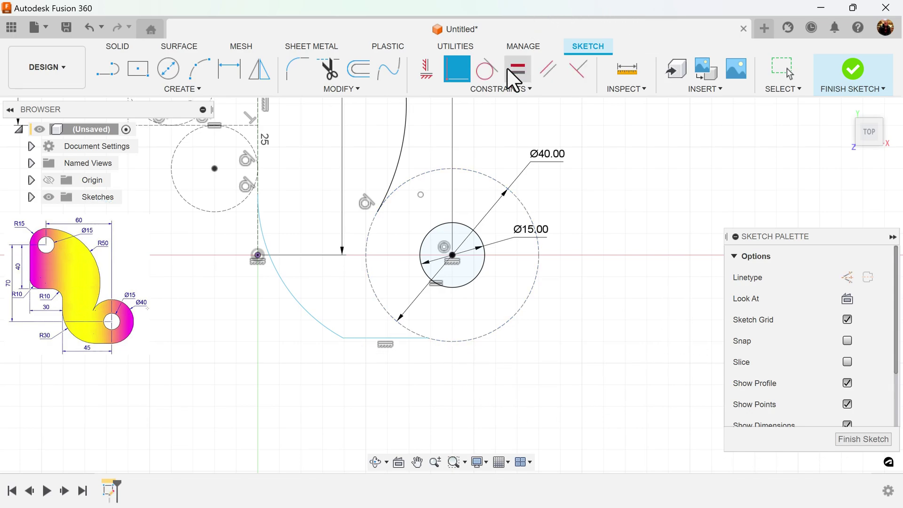
click(487, 70)
click(434, 338)
click(447, 342)
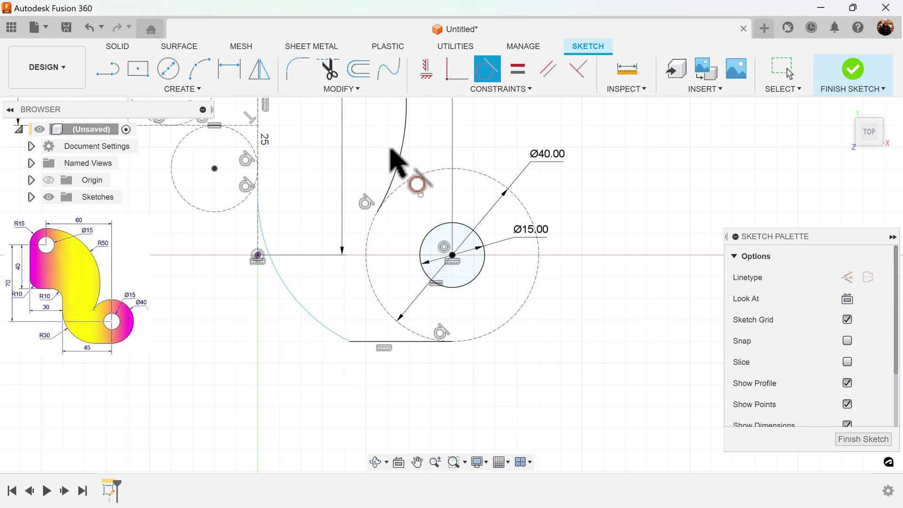
- Dimension the lower arc to radius 30 and make it tangent to the bottom line
click(229, 68)
click(298, 306)
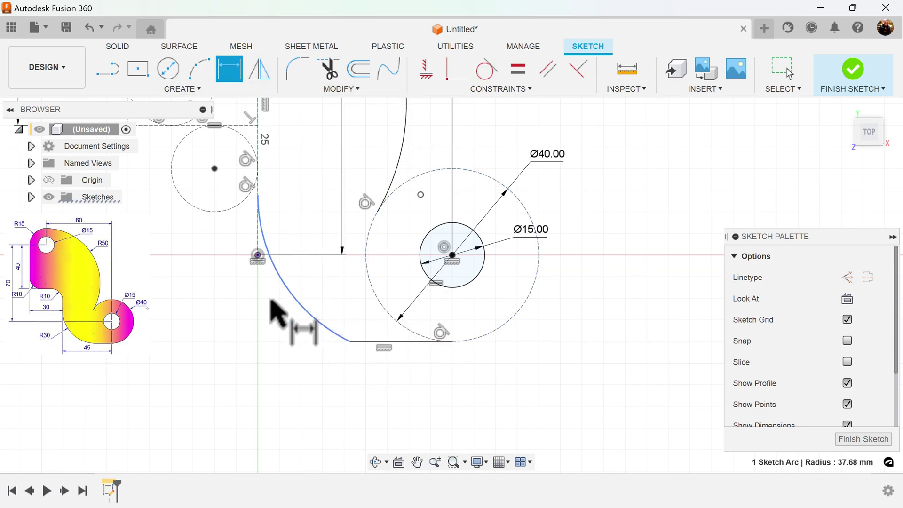
click(251, 312)
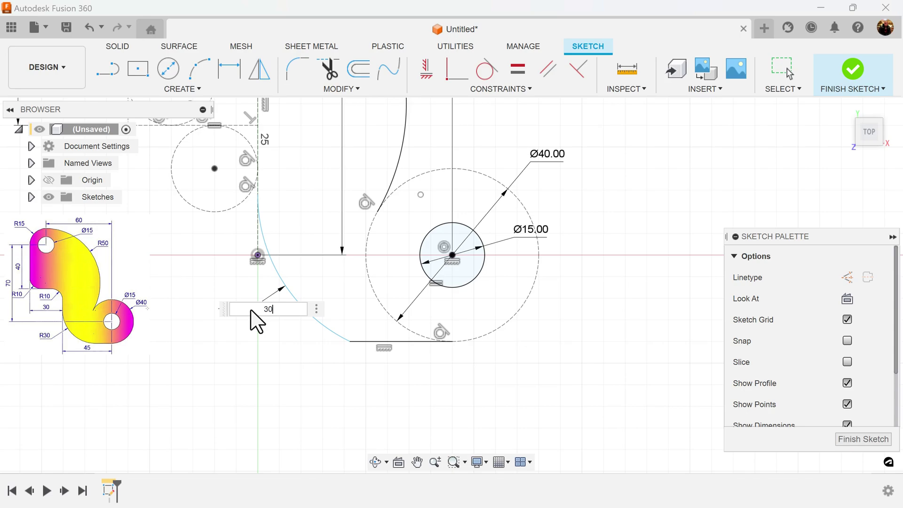
text(30)
key(Return)
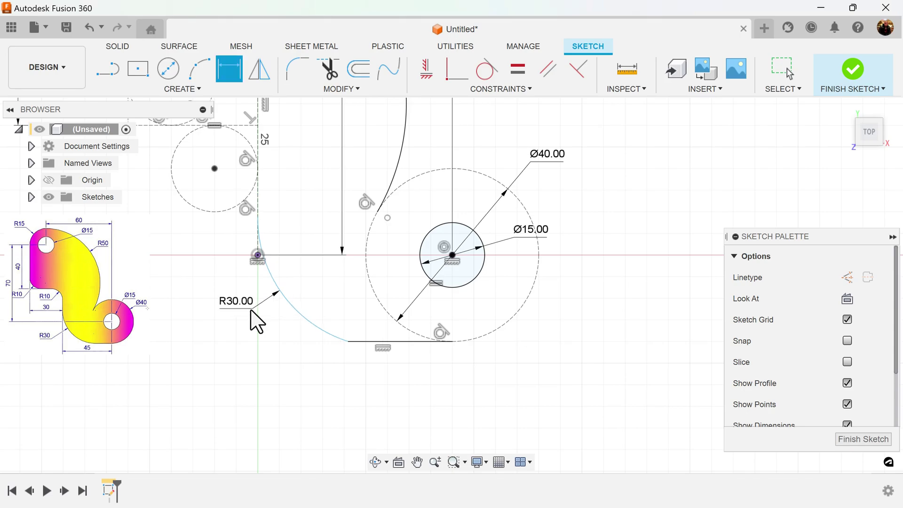
click(487, 71)
click(359, 342)
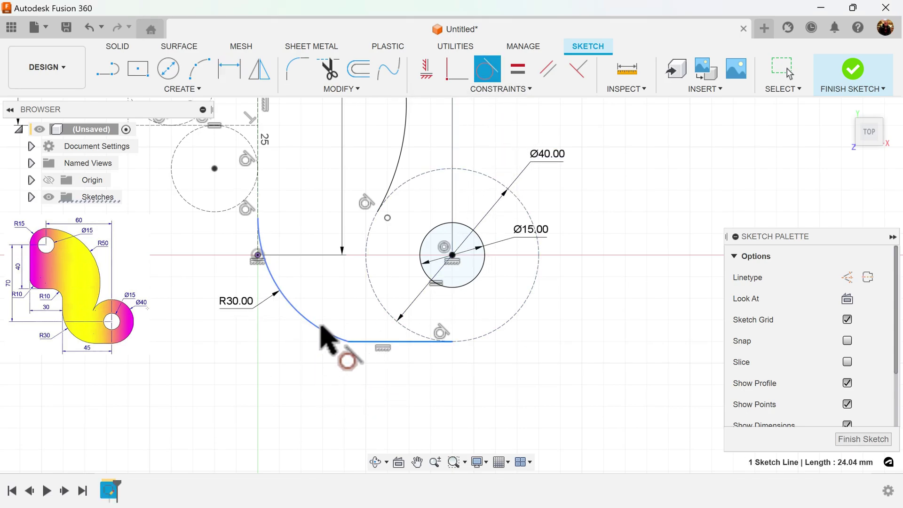
click(328, 339)
- Draw a 30 mm vertical line from the top-left corner of the profile
key(Escape)
scroll(449, 404, down, 3)
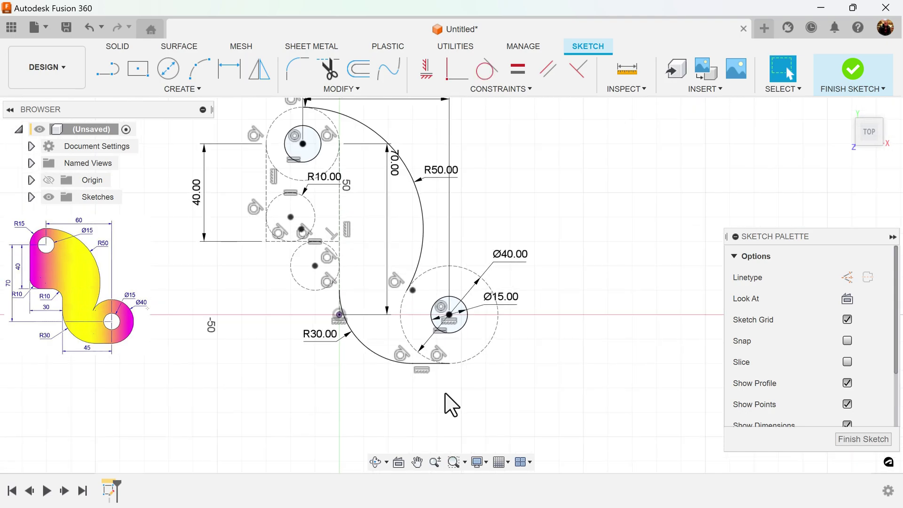
scroll(452, 405, down, 2)
mouse_move(569, 407)
middle_down()
mouse_move(604, 399)
mouse_move(594, 423)
middle_up()
scroll(594, 420, up, 1)
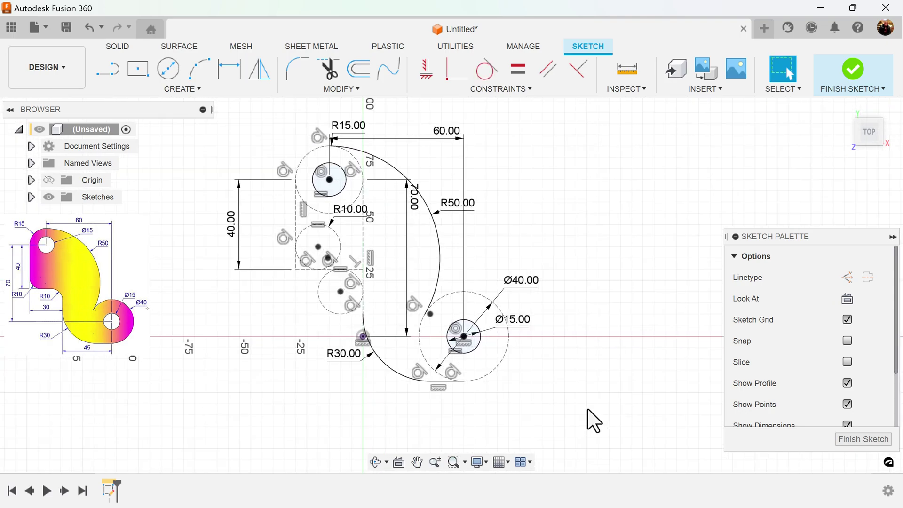
scroll(594, 420, up, 1)
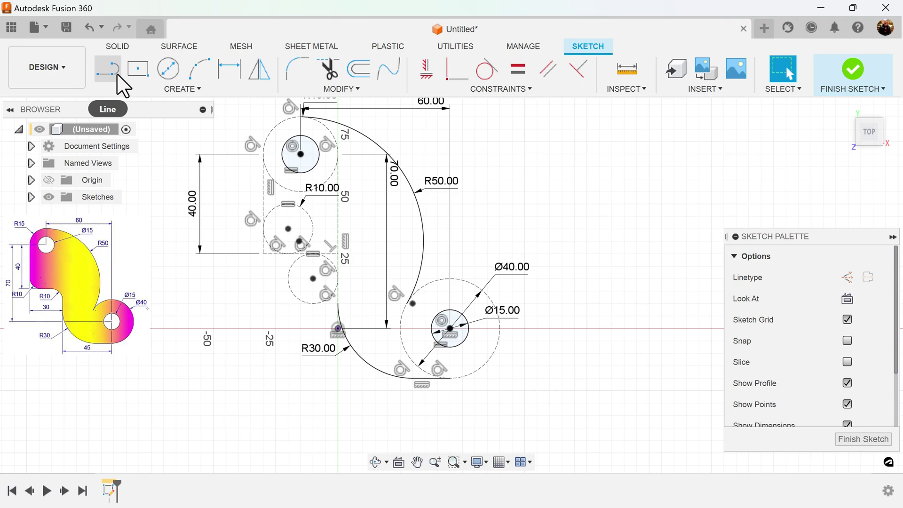
scroll(262, 164, up, 3)
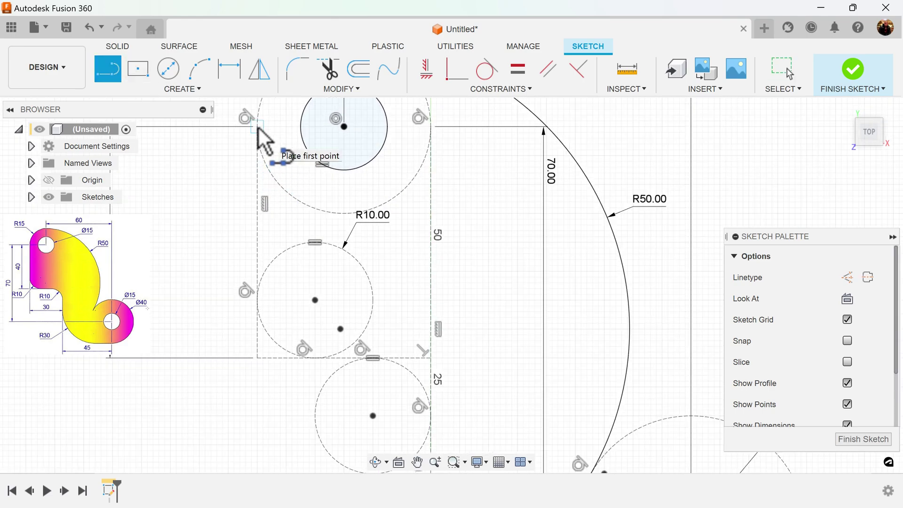
click(258, 127)
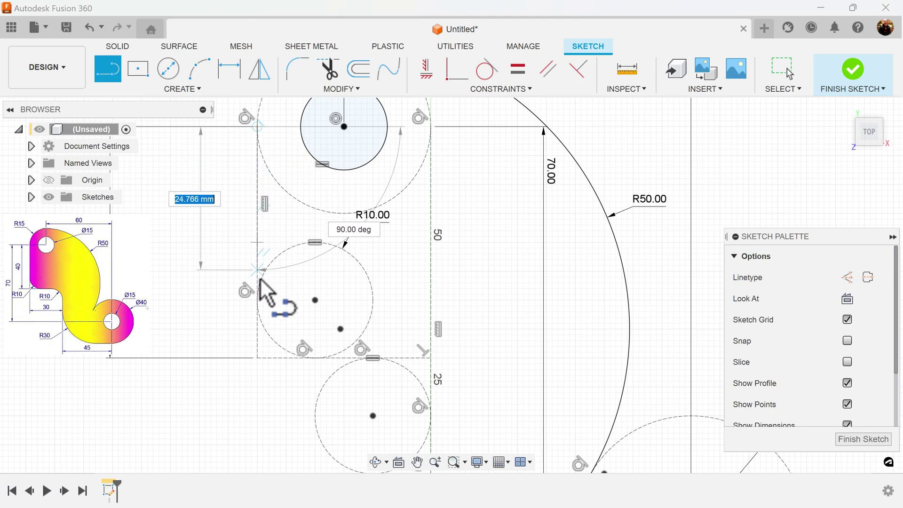
text(30)
key(Return)
- Draw a short line from where the circle meets the dashed edge to the lower circle's top
middle_drag(431, 301, 402, 273)
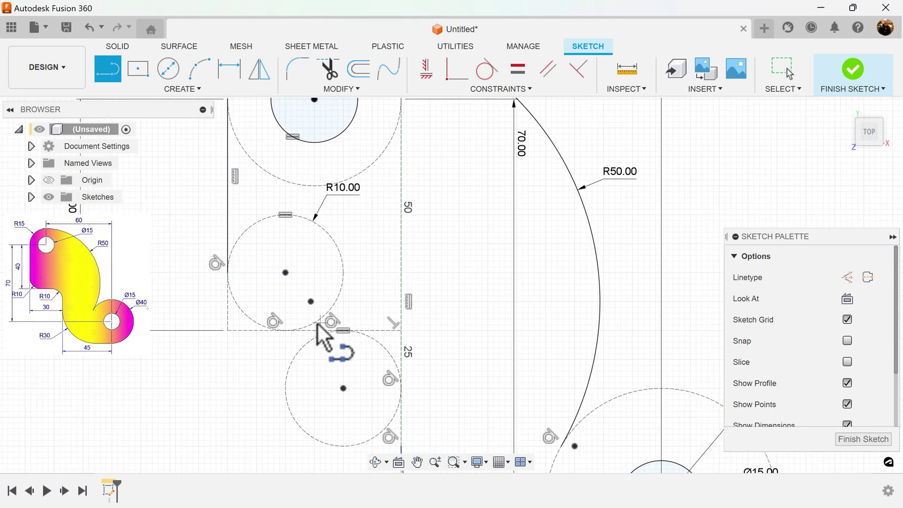
click(287, 330)
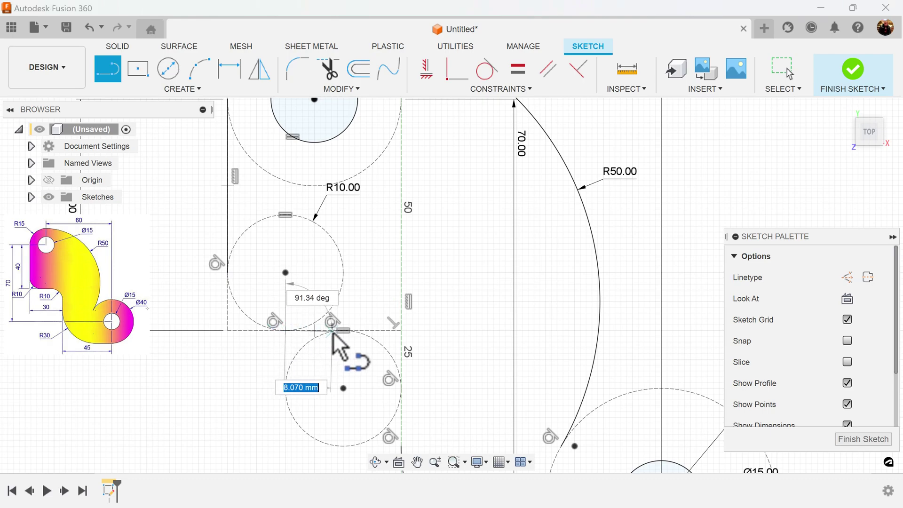
click(343, 330)
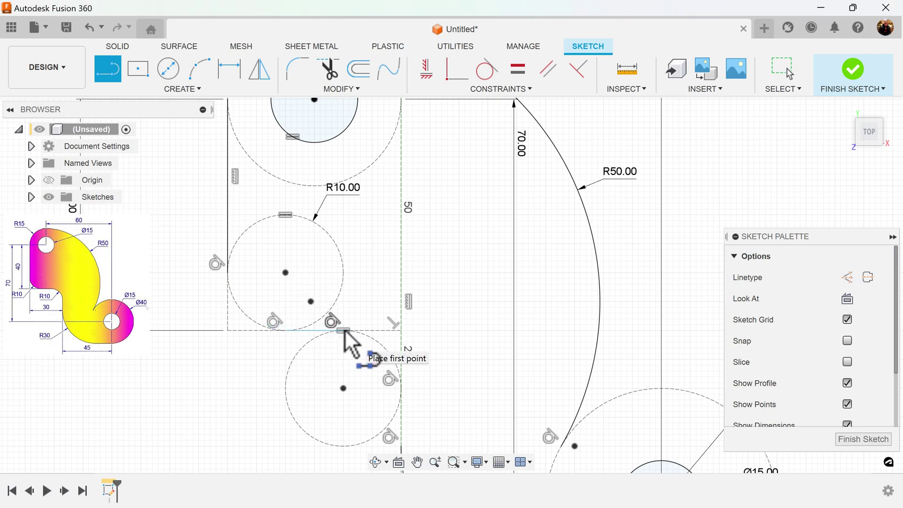
key(Escape)
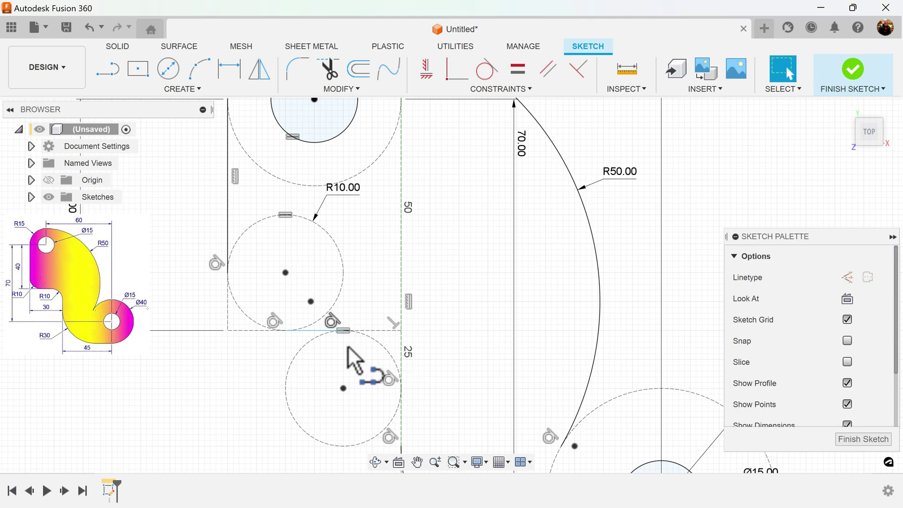
- Draw a line ending at the tangent point between the R10 circle and the circle below
click(105, 77)
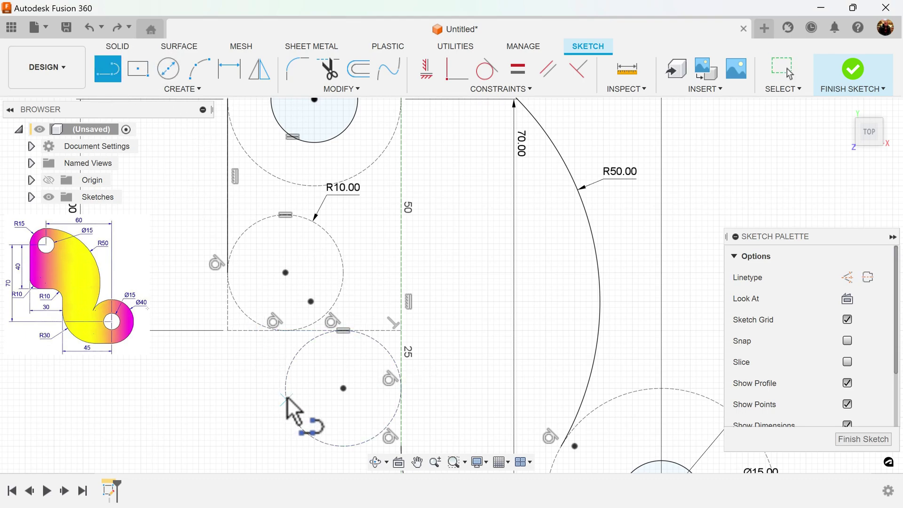
scroll(293, 376, up, 3)
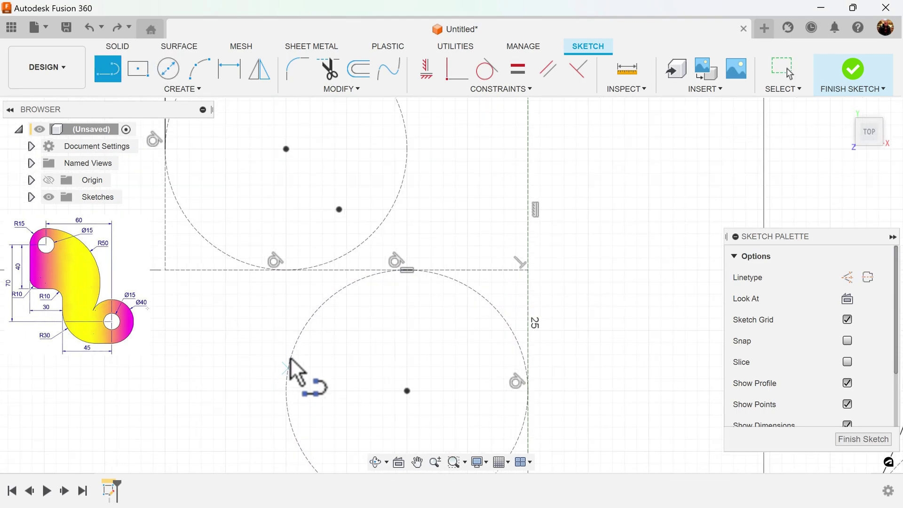
click(286, 270)
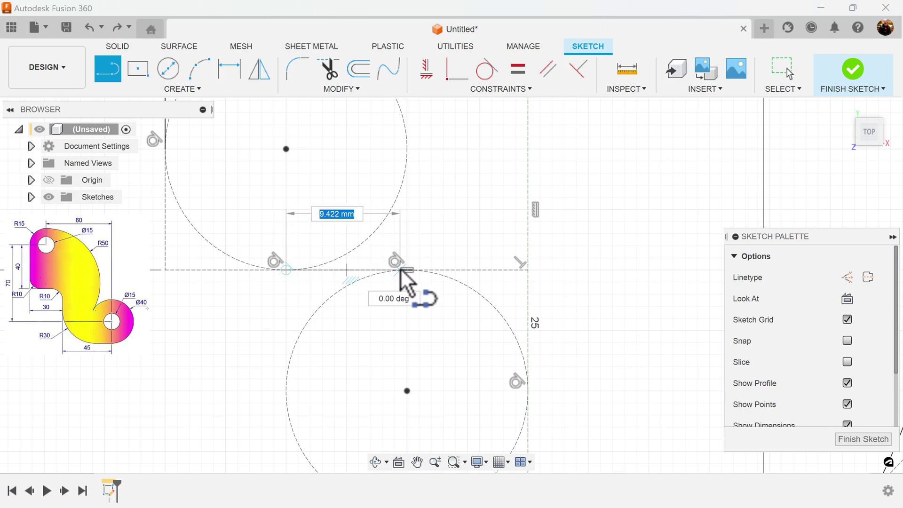
double_click(407, 270)
scroll(437, 390, down, 5)
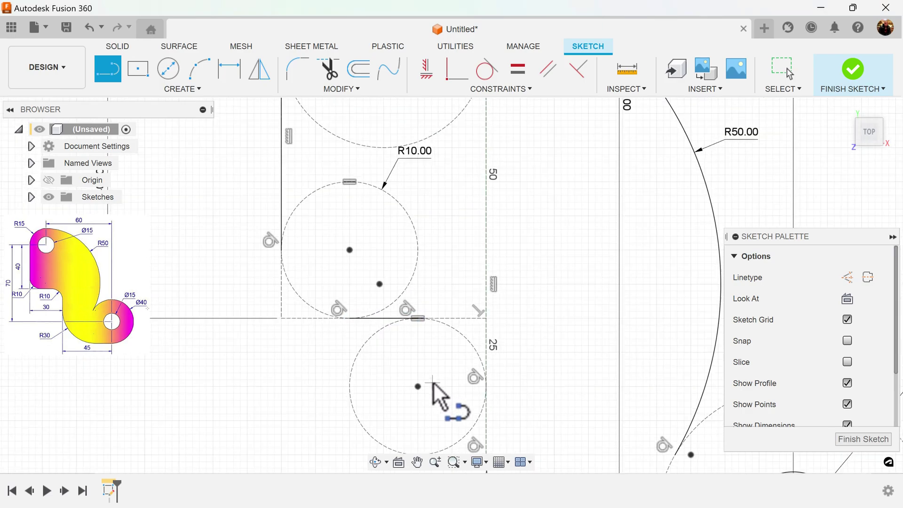
mouse_move(513, 207)
middle_down()
mouse_move(478, 239)
mouse_move(429, 235)
middle_up()
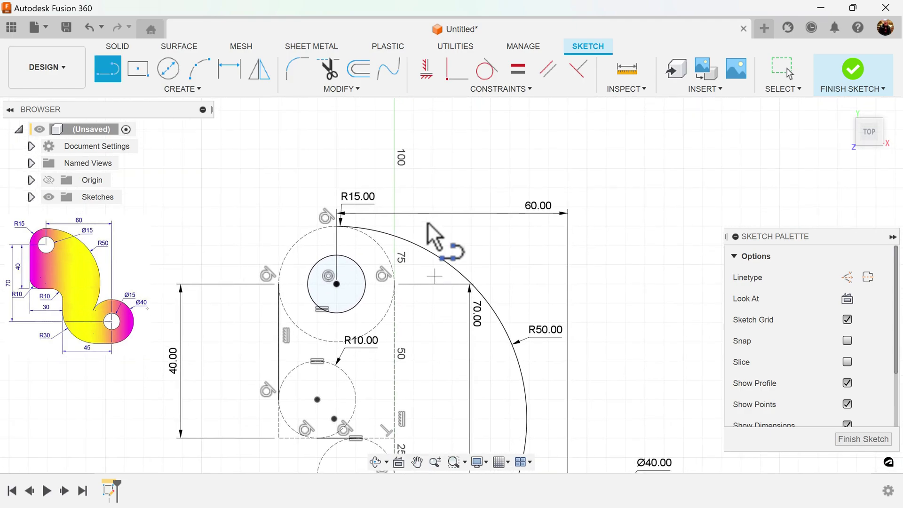
- Run a line from the R15 circle's top down the left edge, with a tangent arc around the R10 corner
click(337, 228)
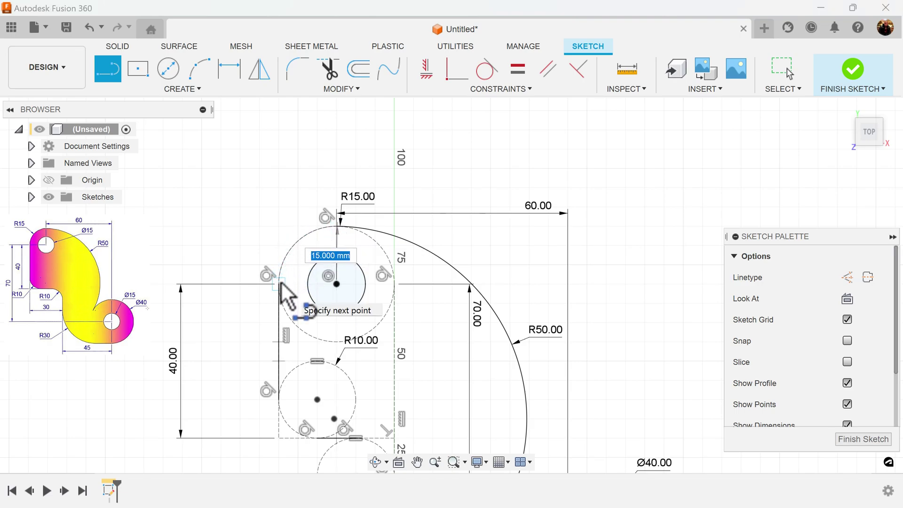
middle_drag(385, 318, 373, 147)
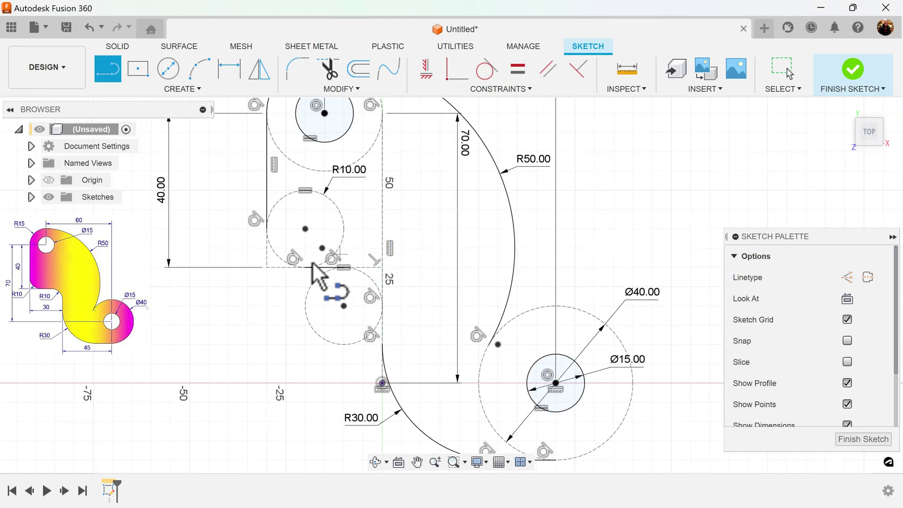
click(269, 231)
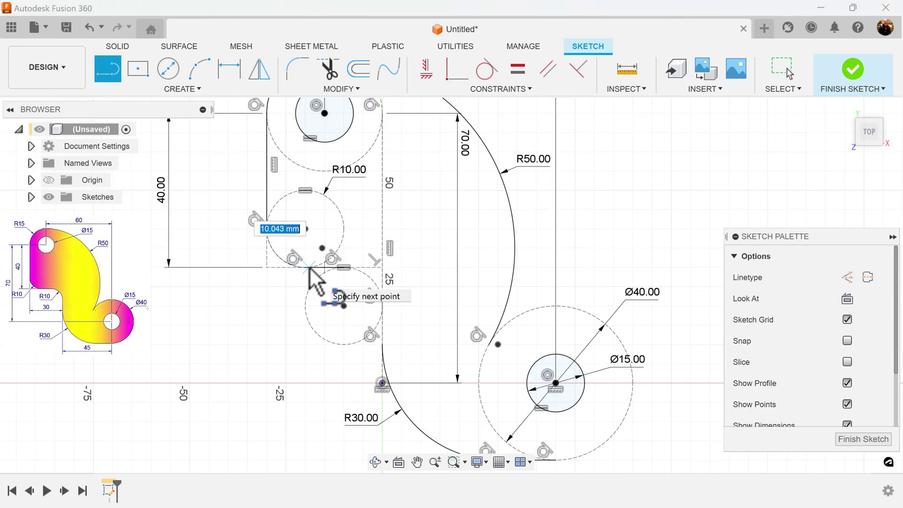
drag(309, 267, 306, 267)
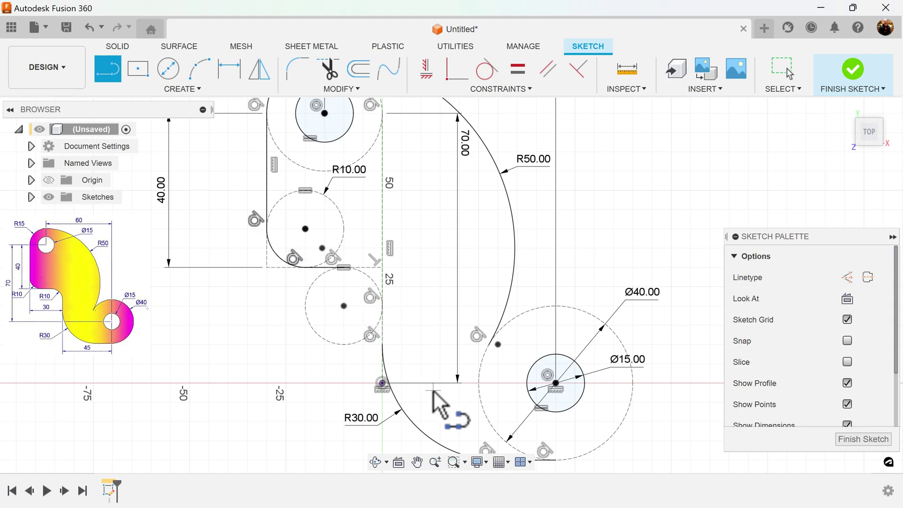
middle_drag(433, 392, 381, 389)
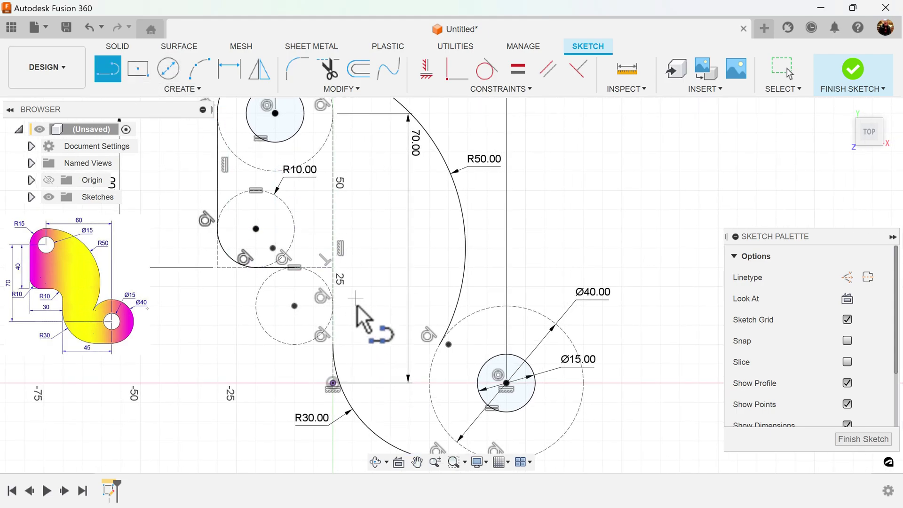
- Finish the left edge line and sweep a tangent arc around the lower circle
click(332, 344)
scroll(333, 308, up, 3)
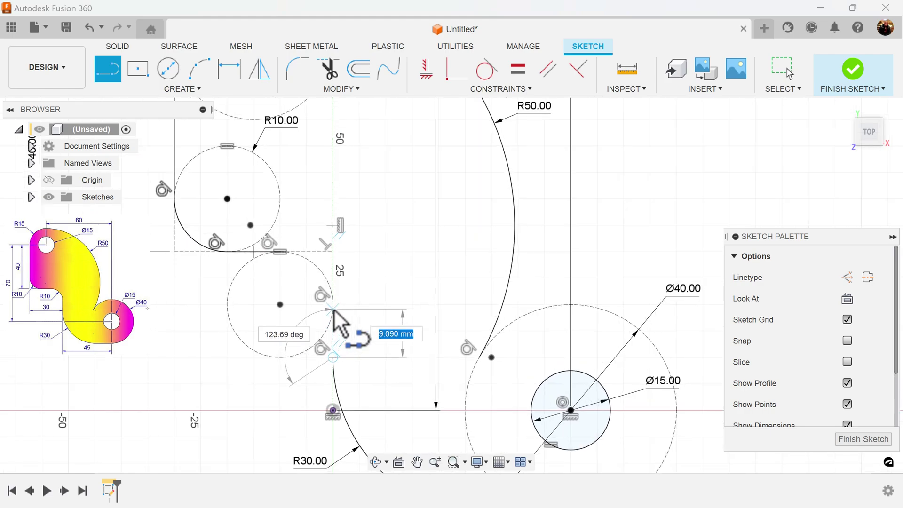
double_click(332, 303)
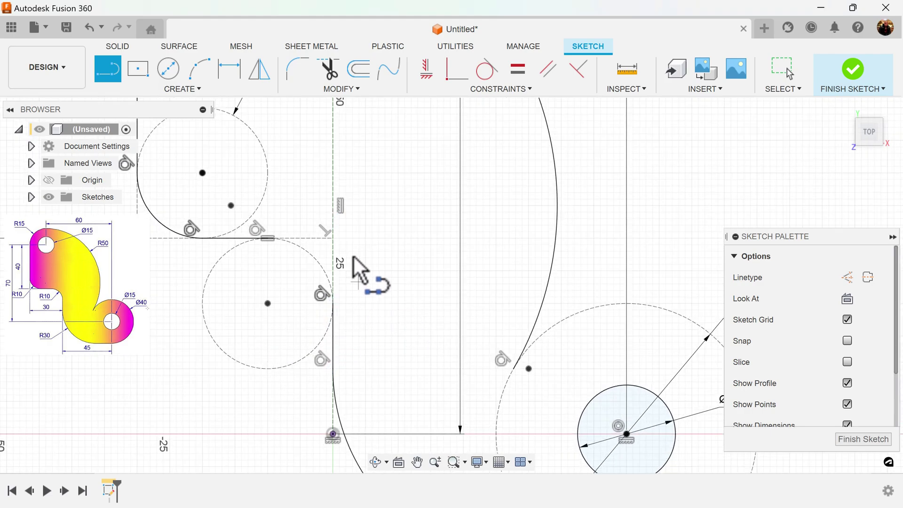
click(268, 239)
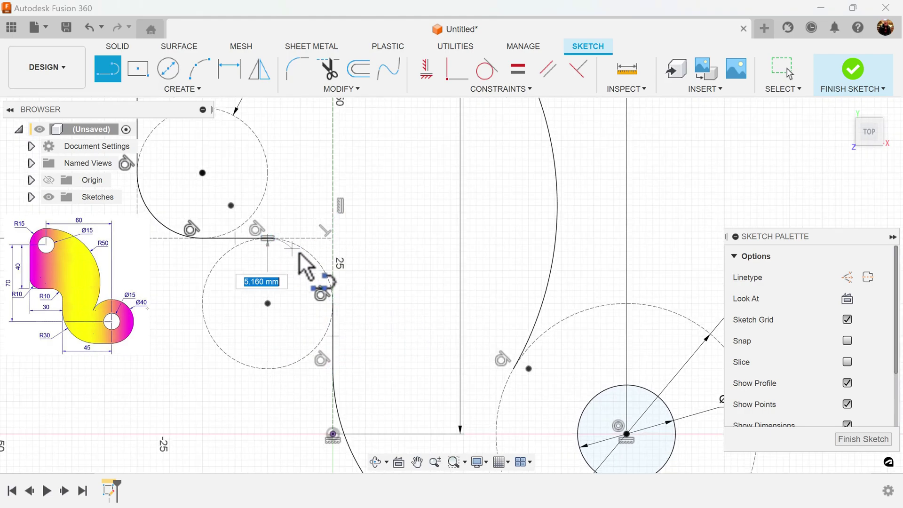
drag(334, 305, 334, 306)
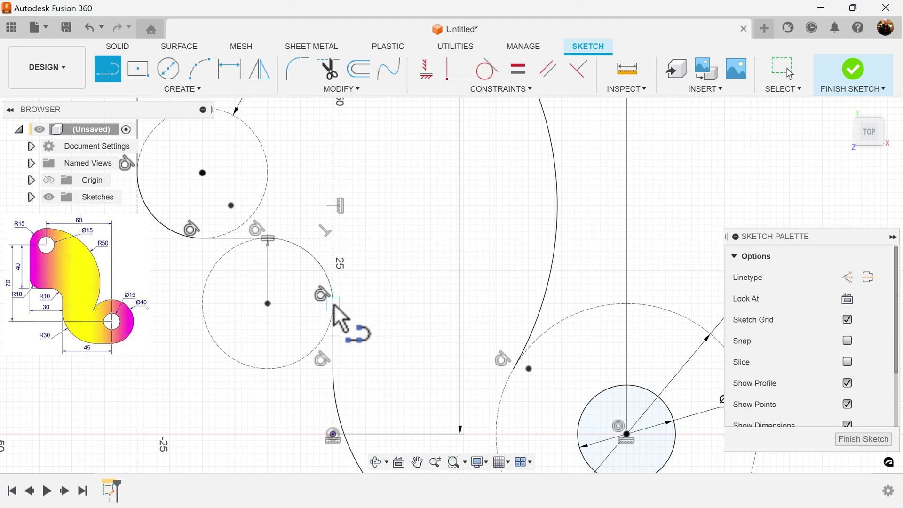
scroll(517, 395, down, 5)
mouse_move(556, 395)
middle_down()
mouse_move(578, 323)
mouse_move(541, 323)
middle_up()
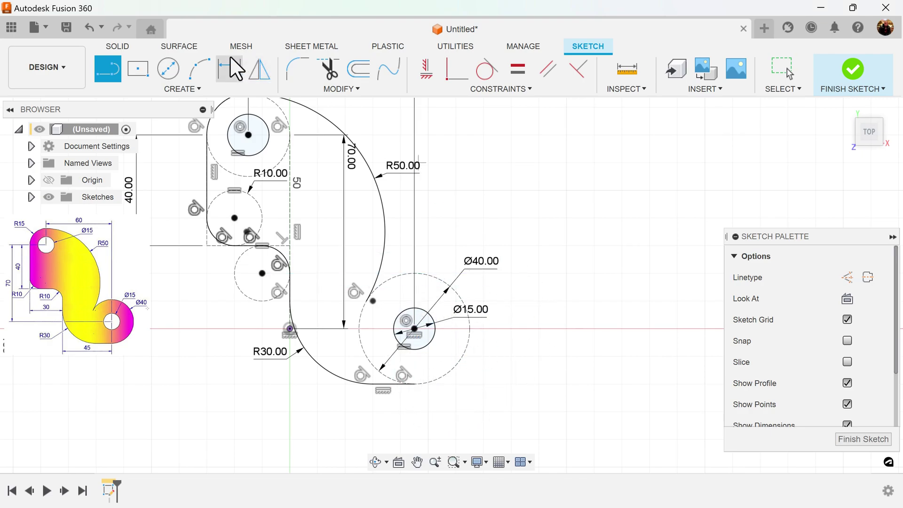
- Draw a 3-point arc from the R50 curve's end to the bottom line, bulging around the Ø40 circle
click(200, 70)
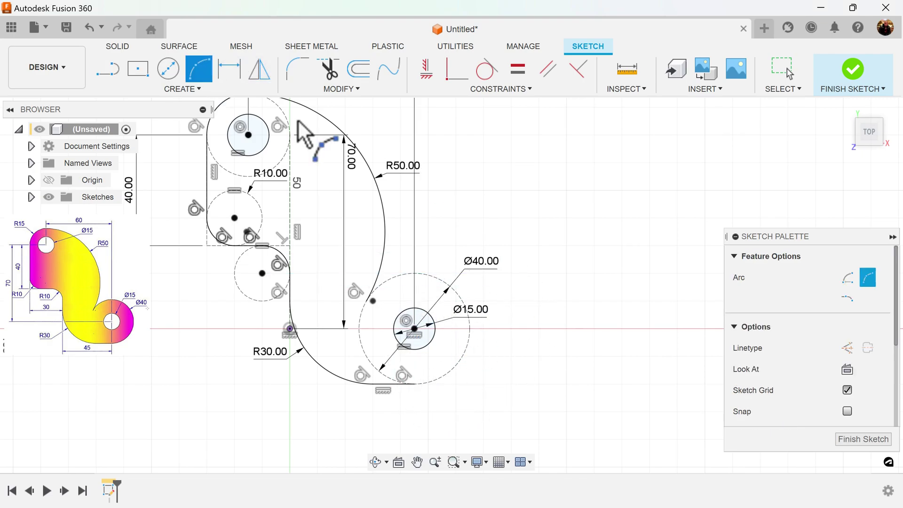
click(372, 302)
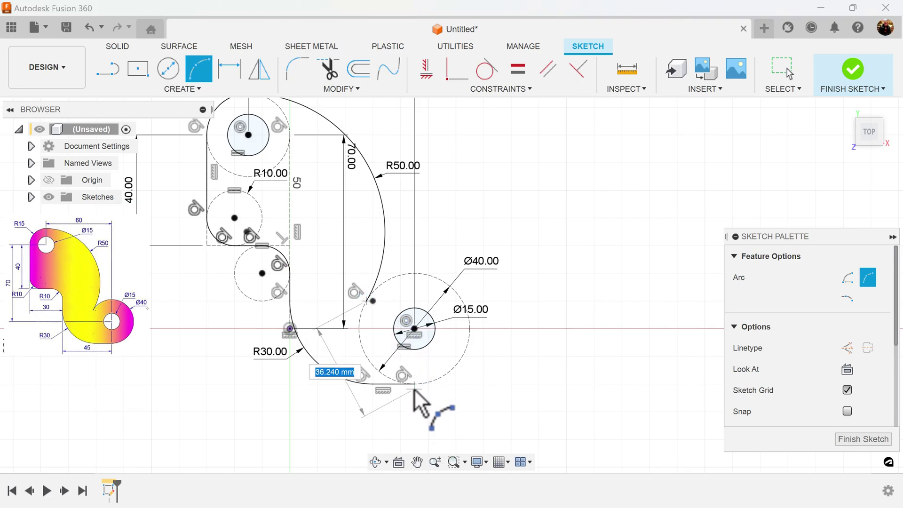
click(414, 383)
click(500, 337)
- Constrain the new arc to be concentric with the Ø40 circle
click(512, 89)
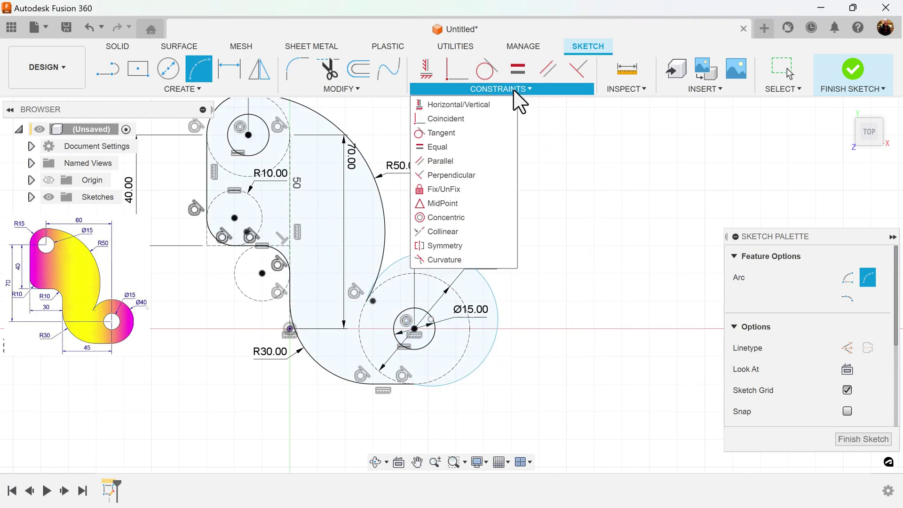
click(452, 218)
click(491, 290)
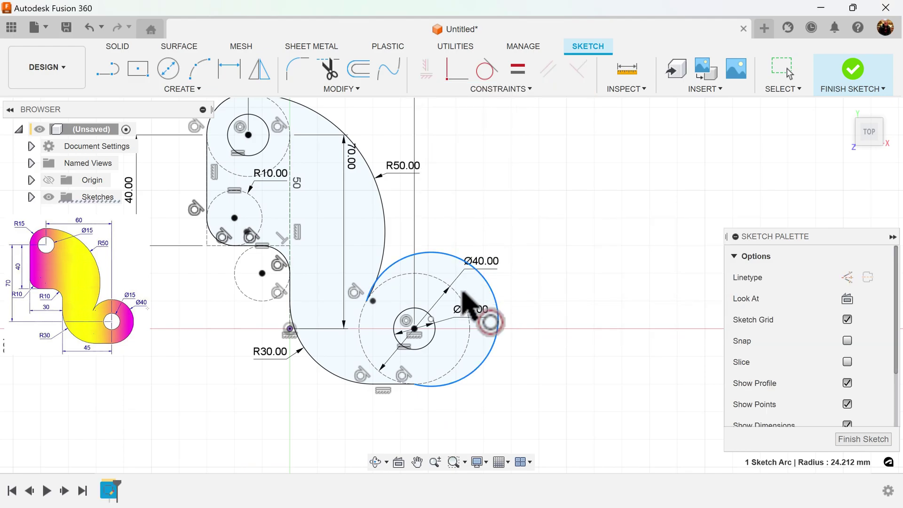
click(459, 297)
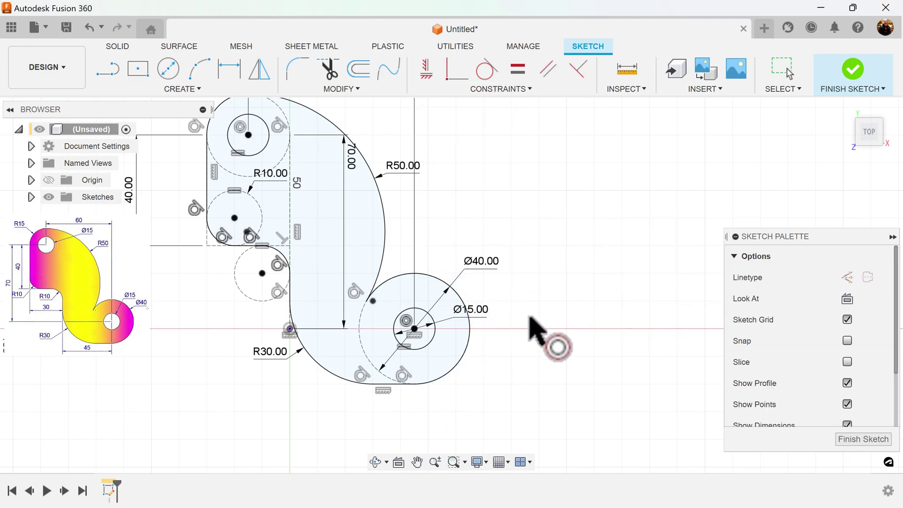
scroll(520, 380, down, 2)
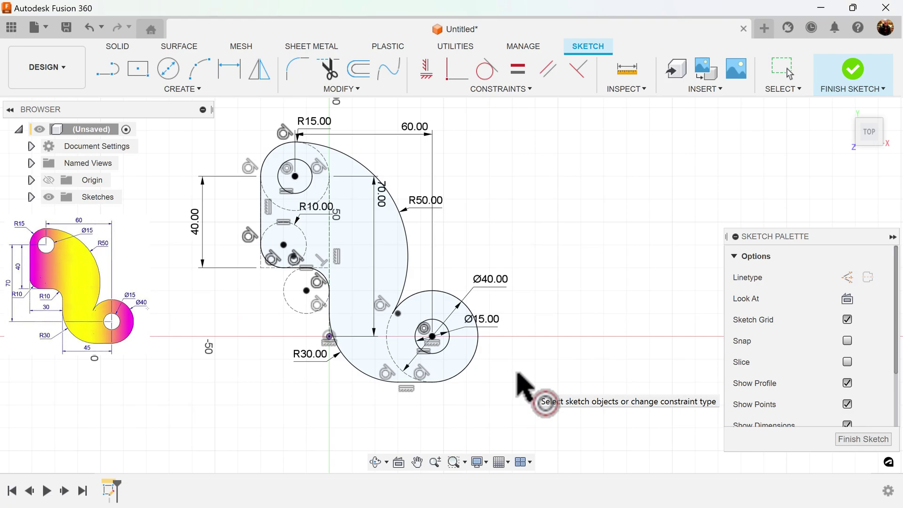
middle_drag(520, 377, 533, 395)
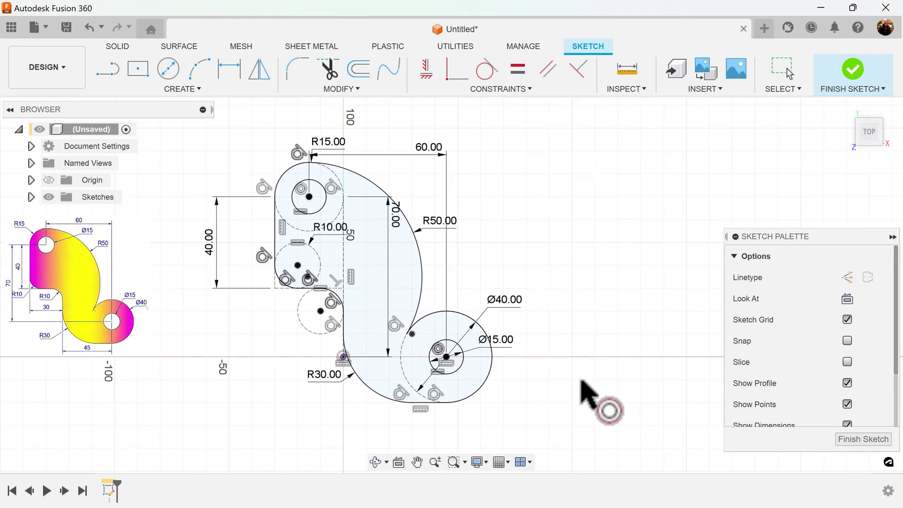
- Turn off Show Constraints and Show Dimensions in the Sketch Palette, leaving the clean profile centred
scroll(881, 382, down, 2)
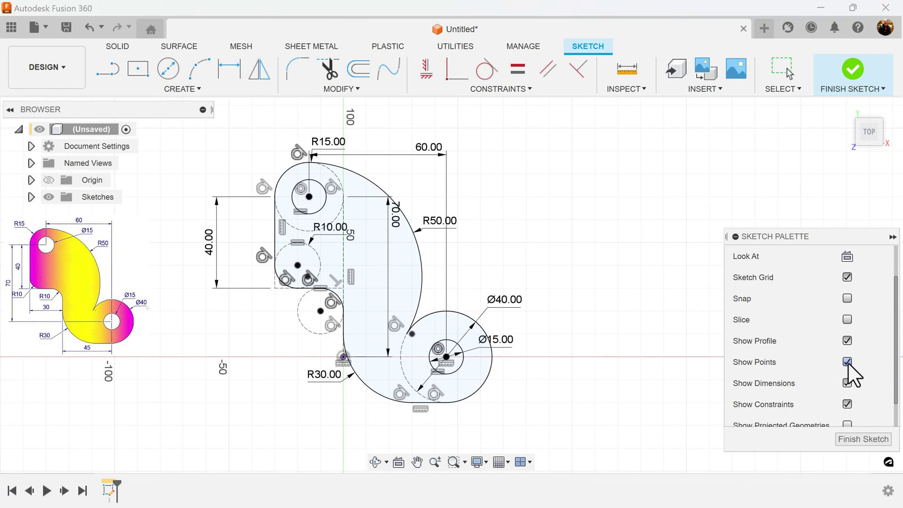
click(847, 405)
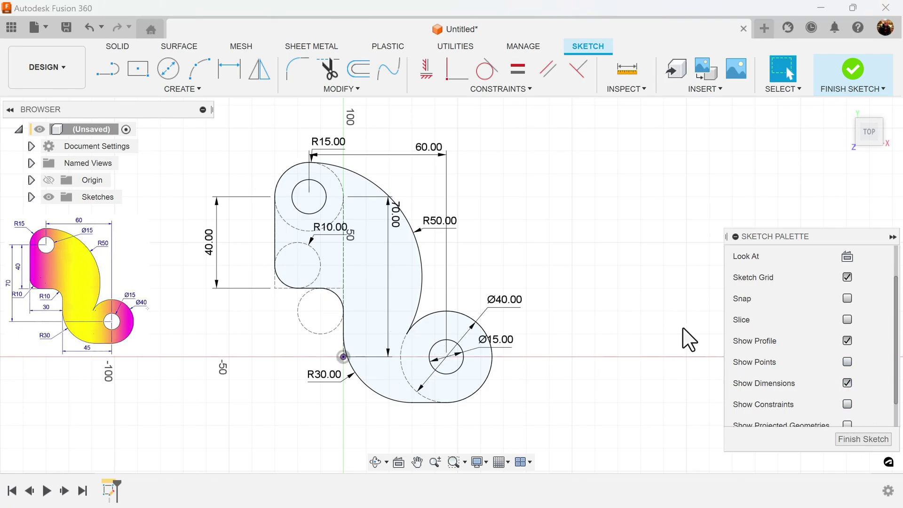
click(847, 383)
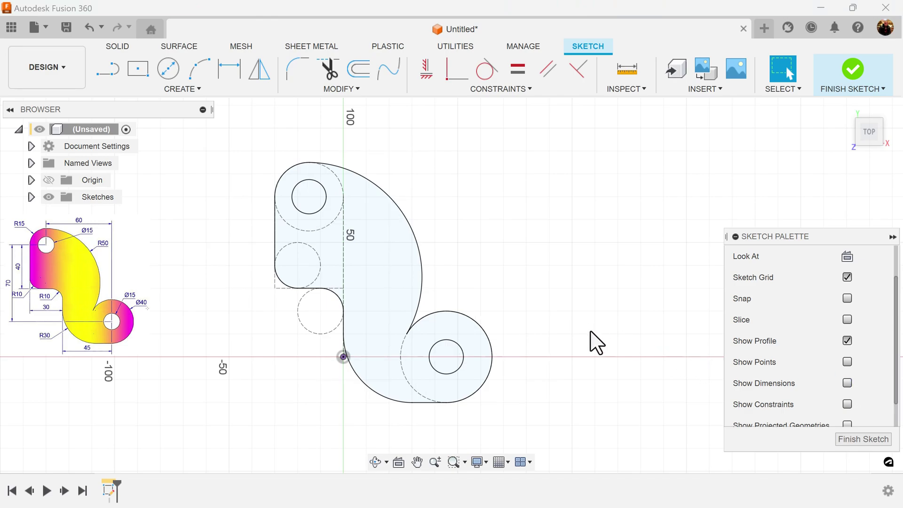
scroll(615, 321, up, 4)
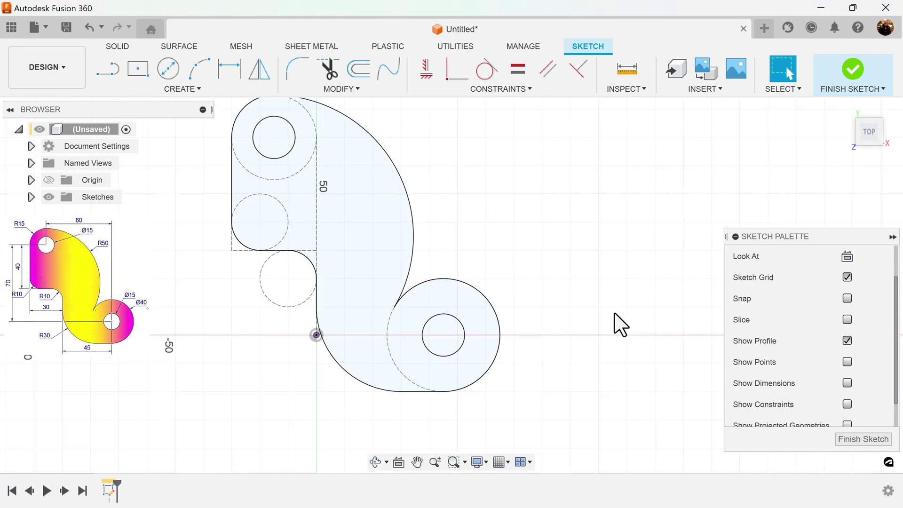
mouse_move(614, 314)
middle_down()
mouse_move(630, 317)
mouse_move(650, 344)
middle_up()
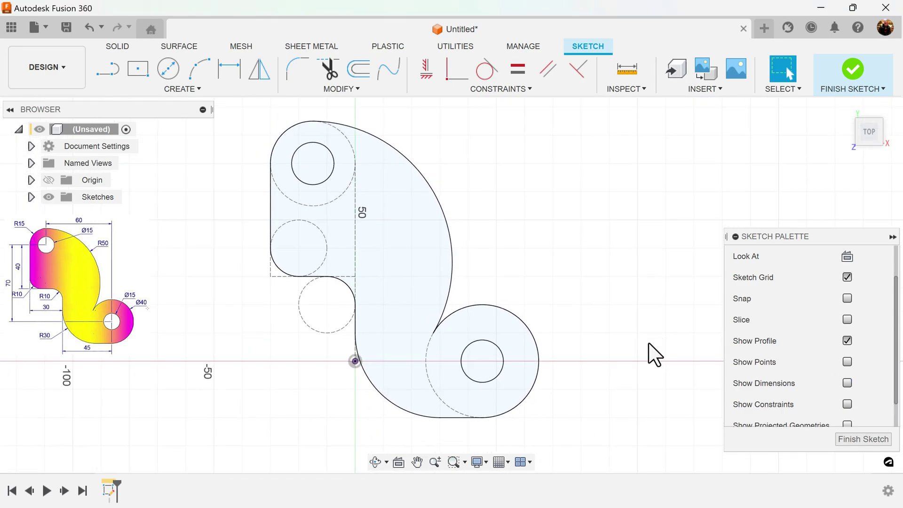